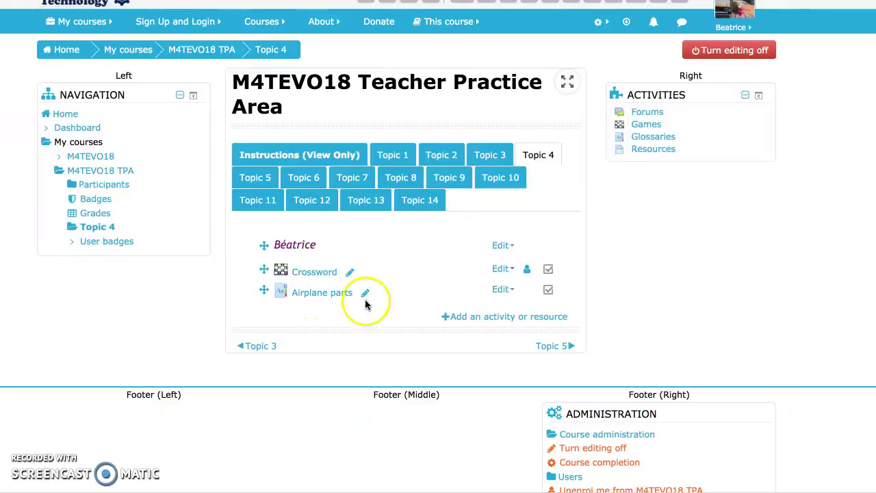
{"action": "left_click", "coordinate": [495, 320]}
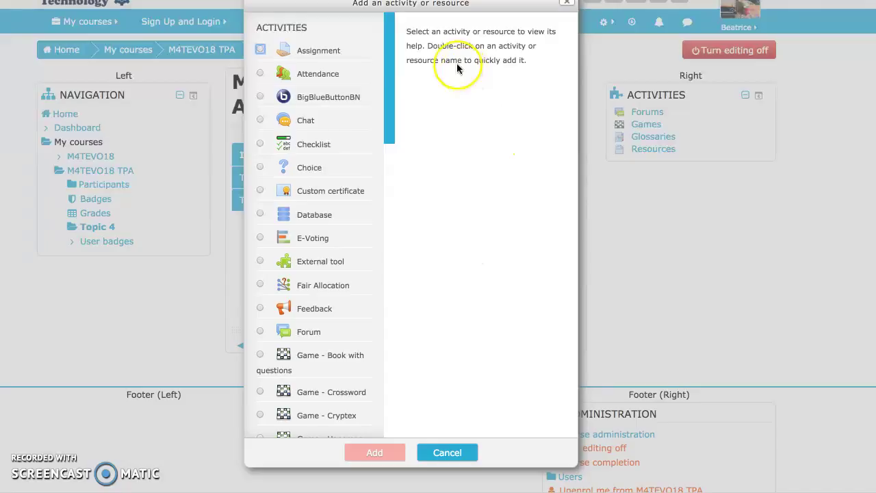
{"action": "scroll", "coordinate": [322, 358], "scroll_direction": "down", "scroll_amount": 5}
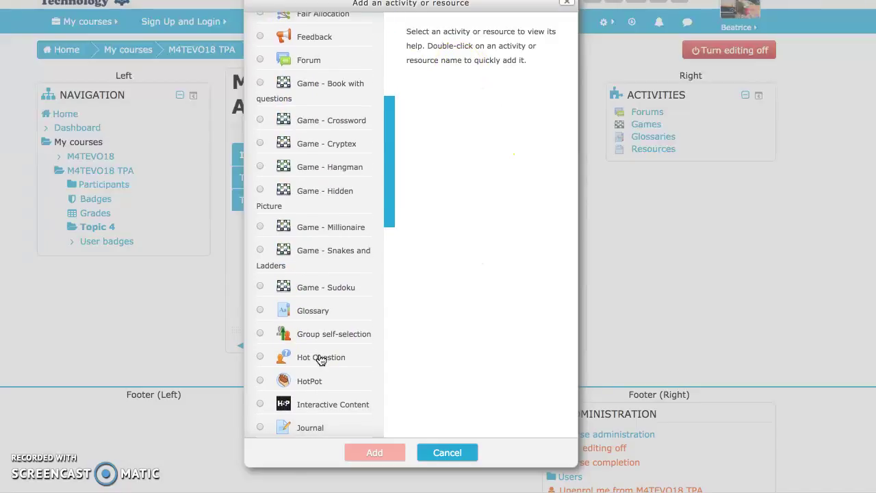
{"action": "scroll", "coordinate": [321, 360], "scroll_direction": "down", "scroll_amount": 1}
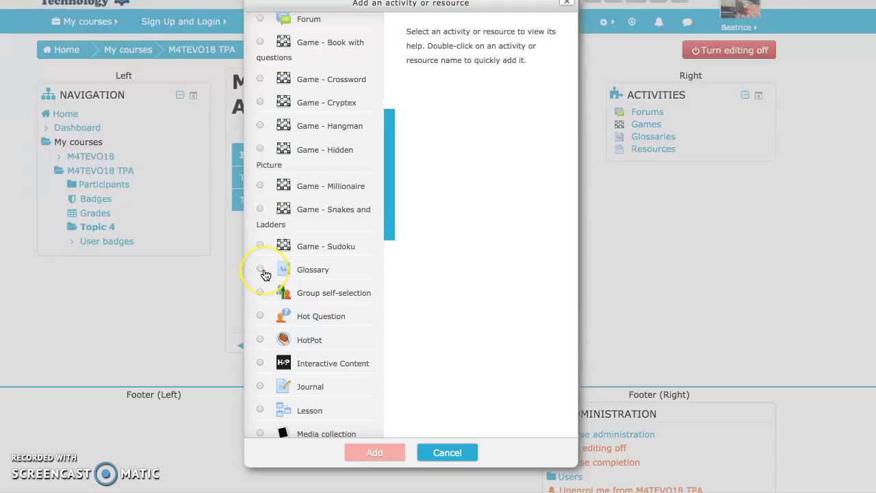
{"action": "left_click", "coordinate": [314, 270]}
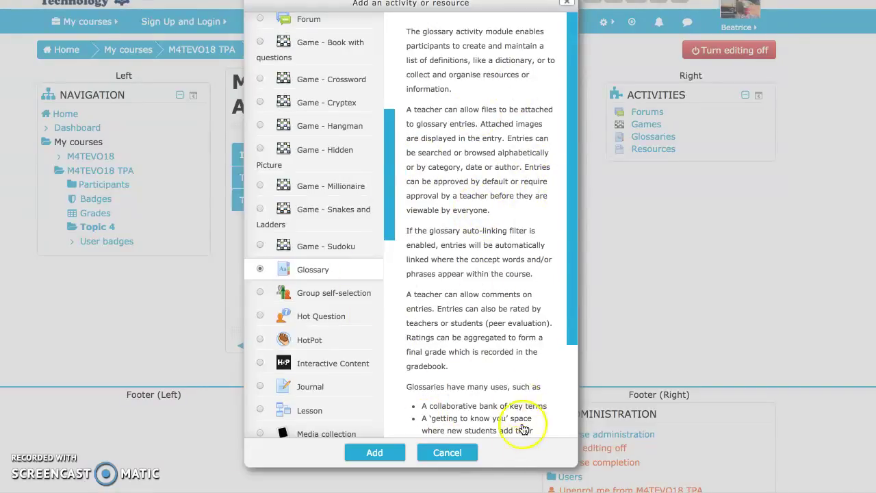
{"action": "left_click", "coordinate": [457, 454]}
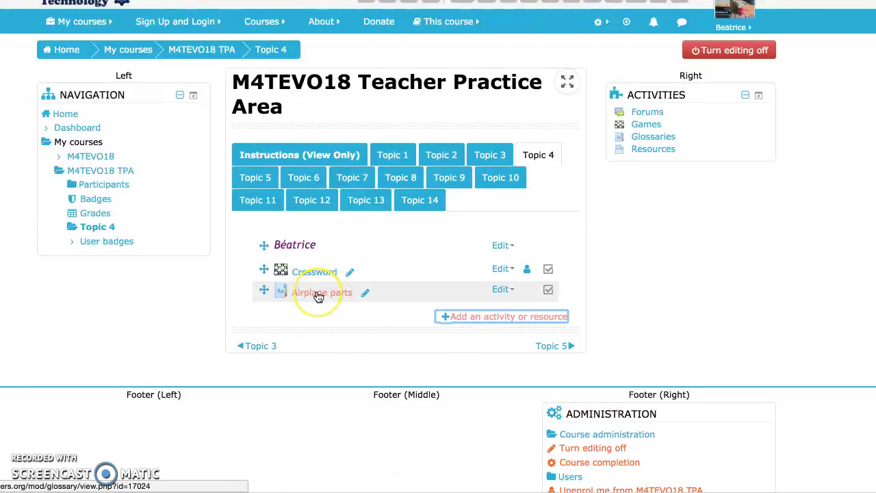
Open the Airplane parts glossary in Topic 4 and look through its existing entries
{"action": "left_click", "coordinate": [509, 291]}
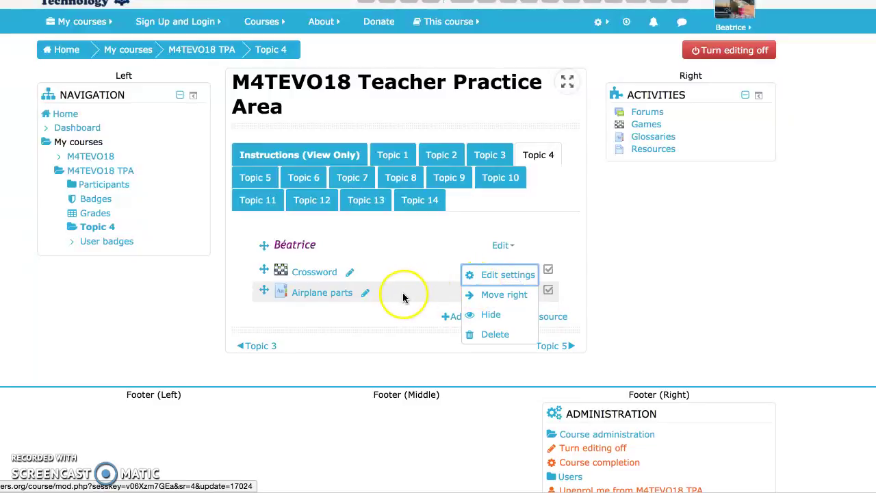
{"action": "left_click", "coordinate": [336, 298]}
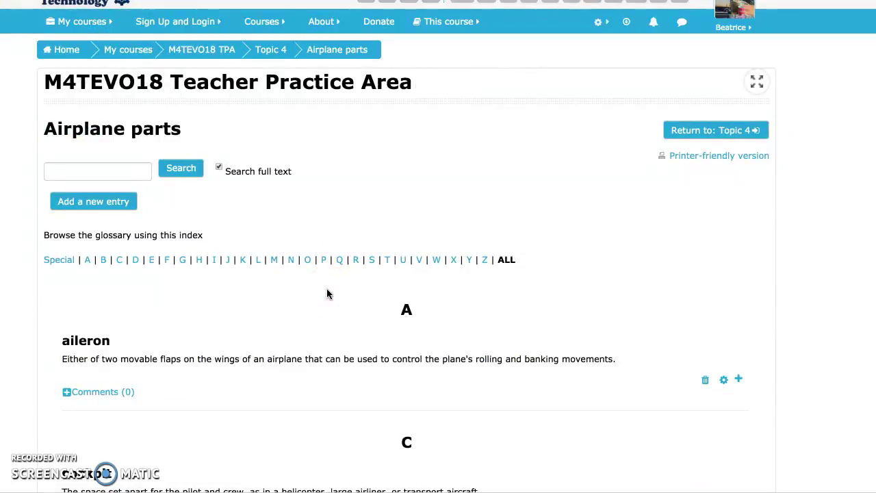
{"action": "scroll", "coordinate": [168, 410], "scroll_direction": "down", "scroll_amount": 3}
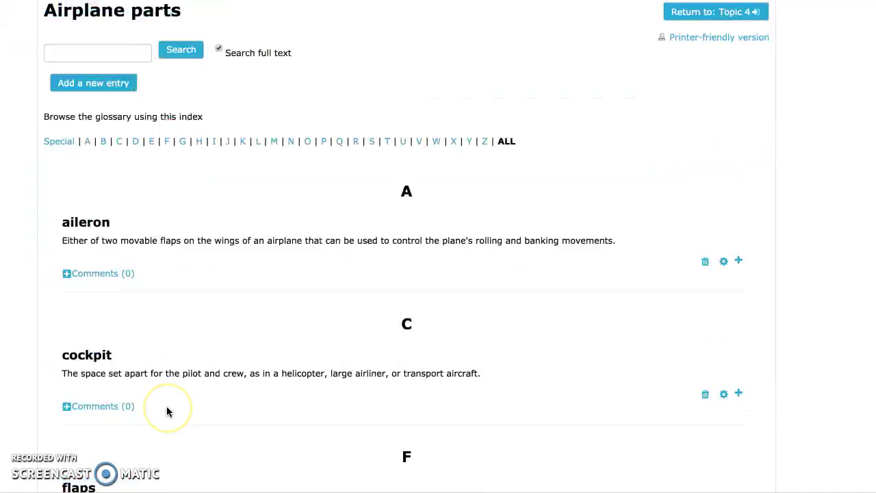
{"action": "scroll", "coordinate": [167, 410], "scroll_direction": "down", "scroll_amount": 15}
{"action": "scroll", "coordinate": [167, 411], "scroll_direction": "up", "scroll_amount": 20}
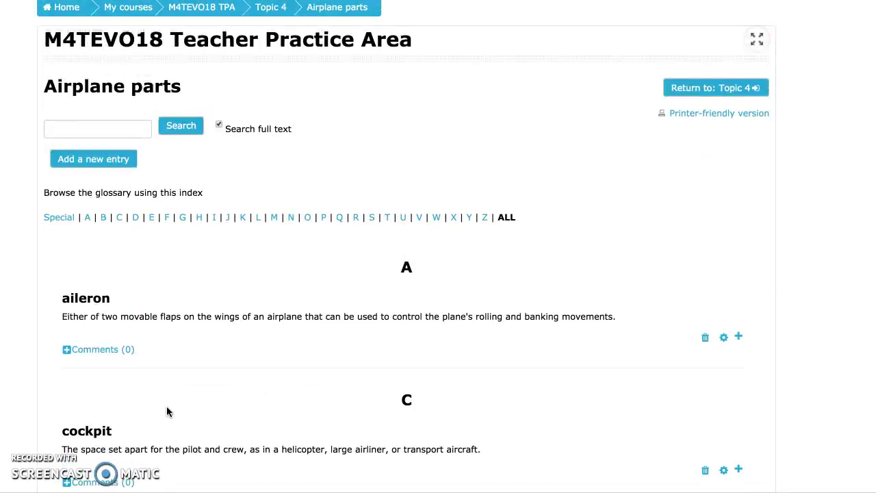
{"action": "scroll", "coordinate": [167, 407], "scroll_direction": "down", "scroll_amount": 4}
{"action": "scroll", "coordinate": [167, 408], "scroll_direction": "up", "scroll_amount": 3}
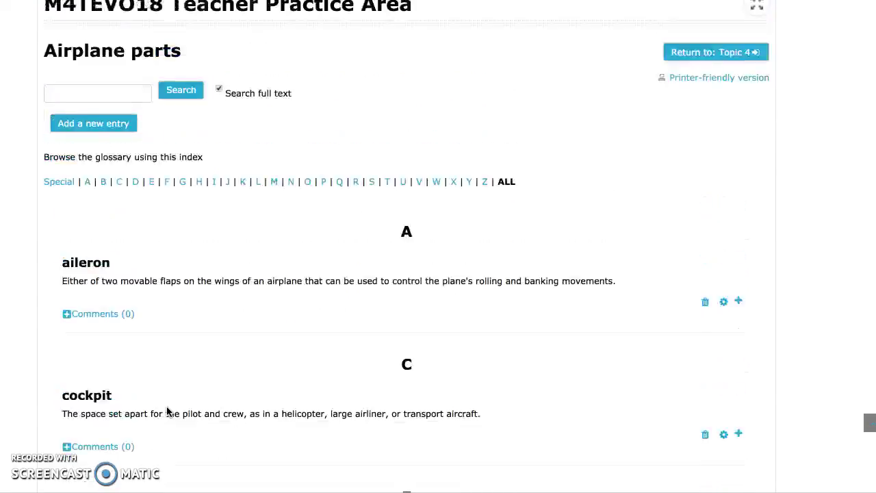
{"action": "scroll", "coordinate": [167, 411], "scroll_direction": "up", "scroll_amount": 2}
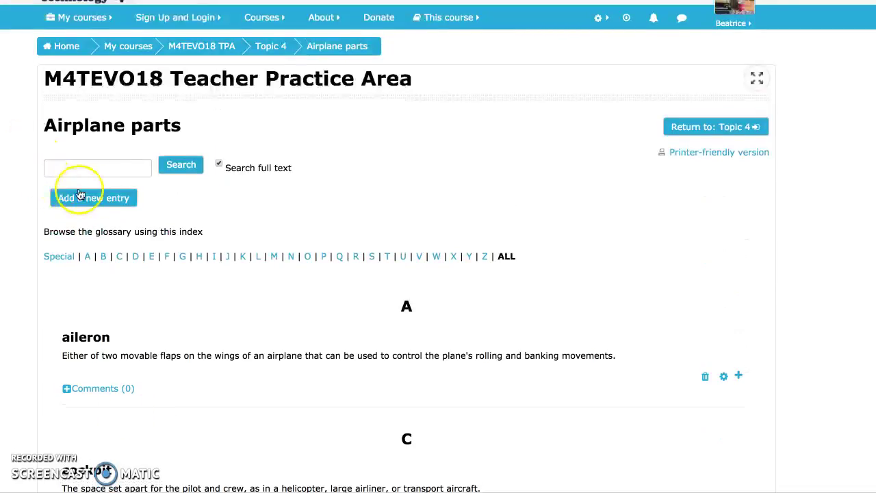
Start a new glossary entry with the concept "fuselage"
{"action": "left_click", "coordinate": [98, 200]}
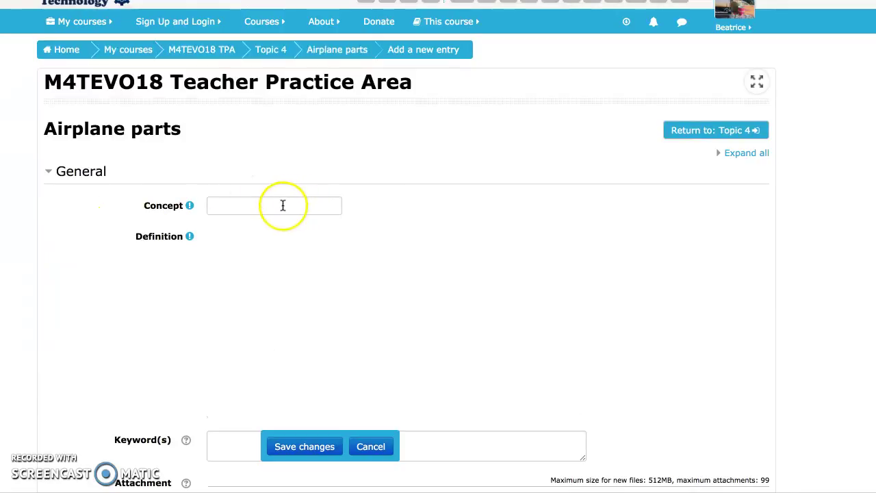
{"action": "left_click", "coordinate": [283, 206]}
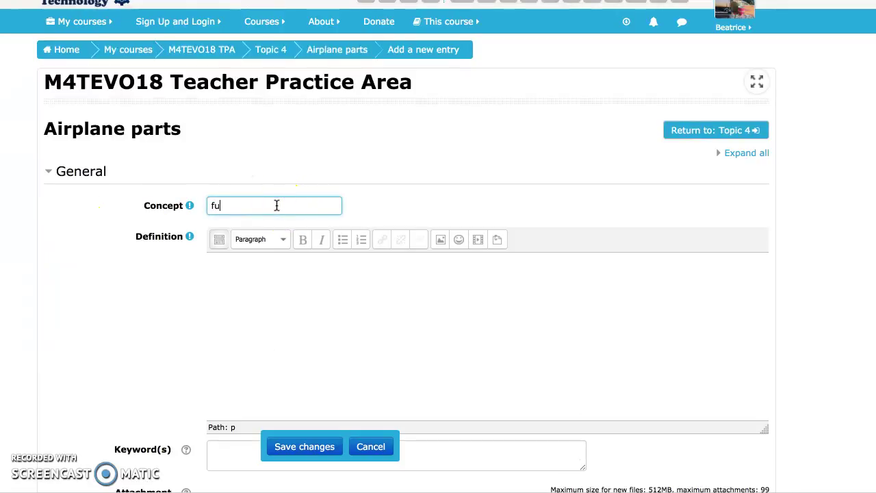
{"action": "type", "text": "fuselage"}
Enter the definition "Main part of the aircraft located centrally to the entire aircraft and to which the wings and empennage are attached." and save the entry
{"action": "left_click", "coordinate": [253, 276]}
{"action": "key", "text": "super+Tab"}
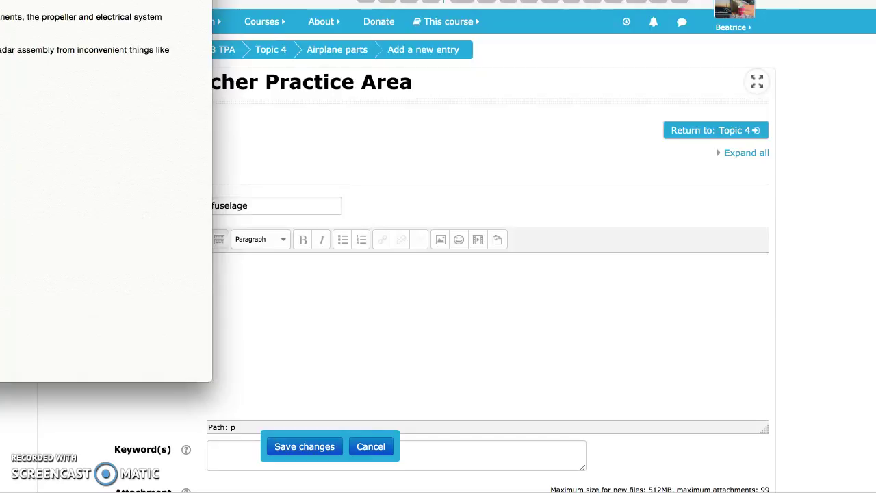
{"action": "left_click", "coordinate": [276, 262]}
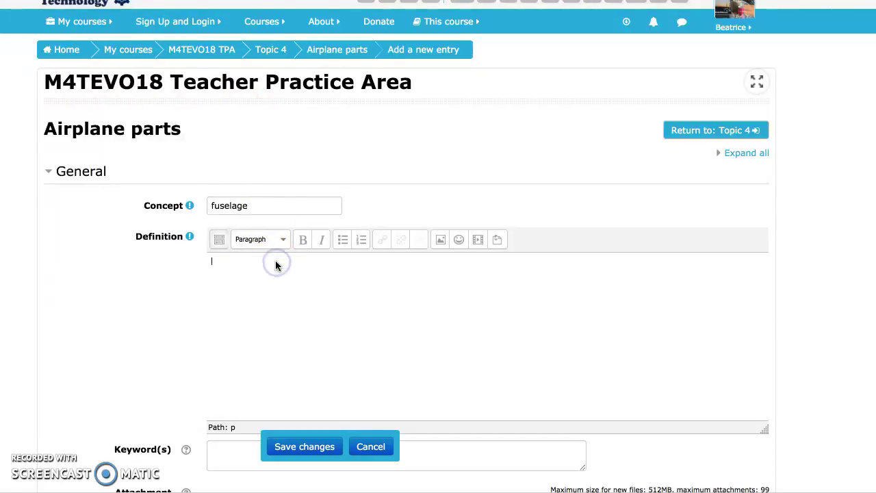
{"action": "type", "text": "Main part of the aircraft located centrally to the entire aircraft and to which the wings and empennage are attached."}
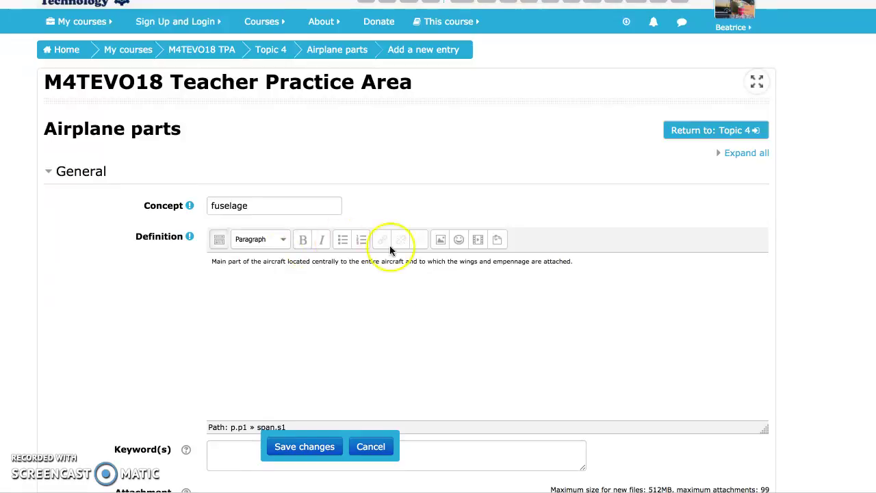
{"action": "left_click", "coordinate": [305, 447]}
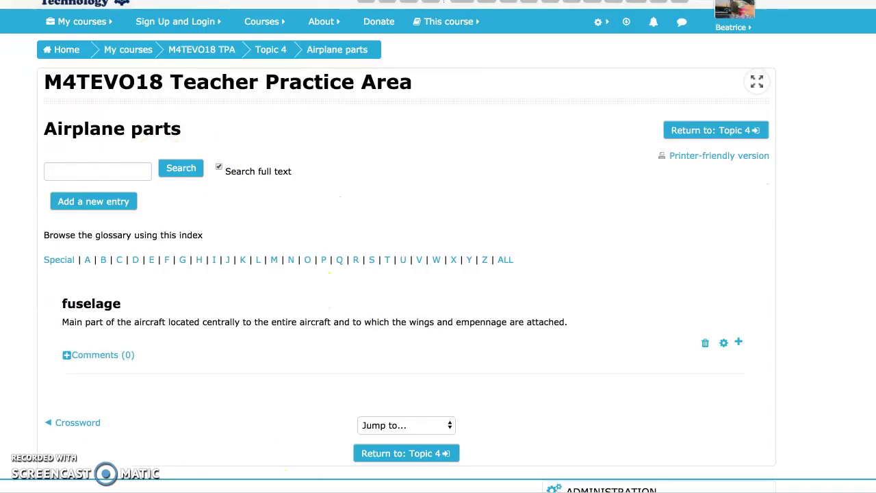
Add and save a "powerplant" entry with the definition "the engine and all engine components, the propeller and electrical system" copied from the notes document
{"action": "left_click", "coordinate": [106, 198]}
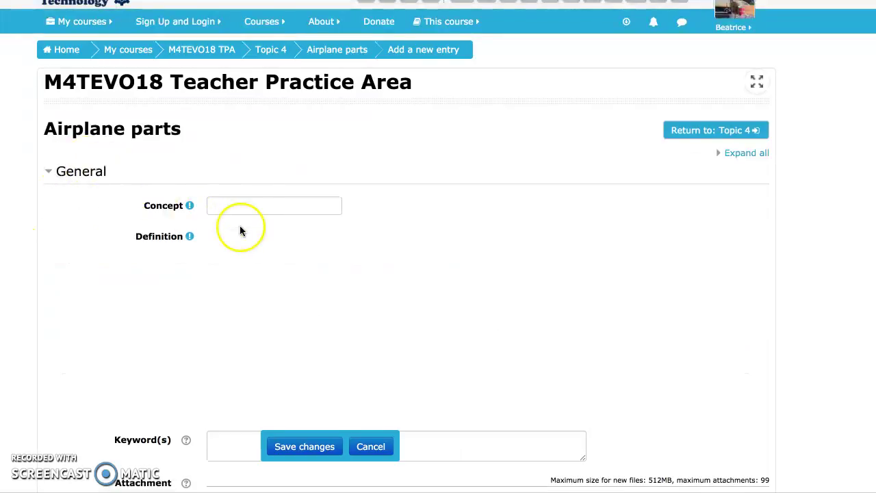
{"action": "left_click", "coordinate": [246, 206]}
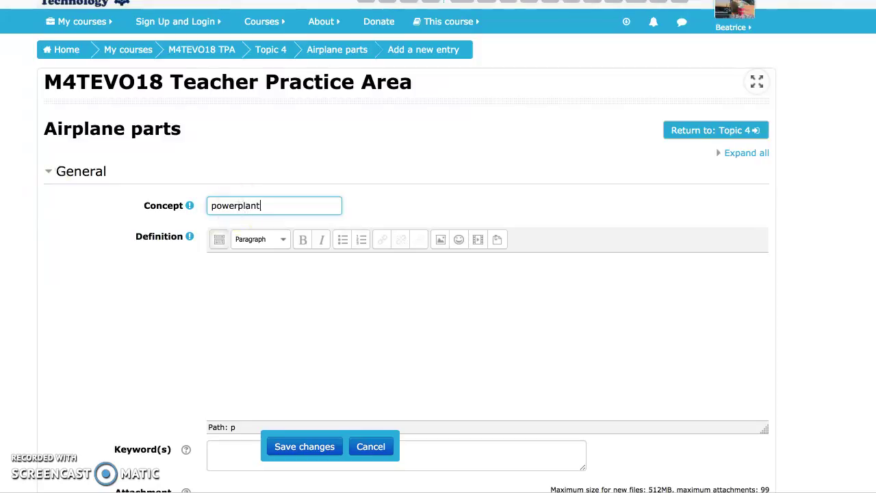
{"action": "key", "text": "super+Tab"}
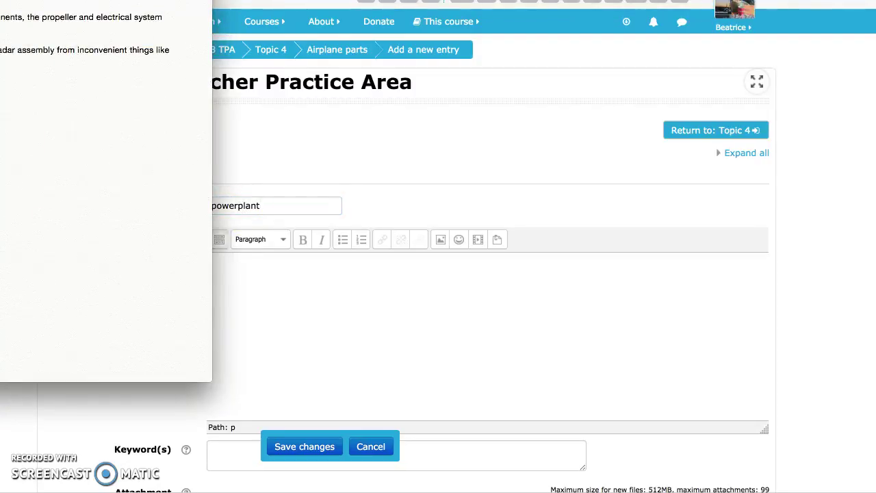
{"action": "left_click_drag", "start_coordinate": [1, 18], "coordinate": [160, 21]}
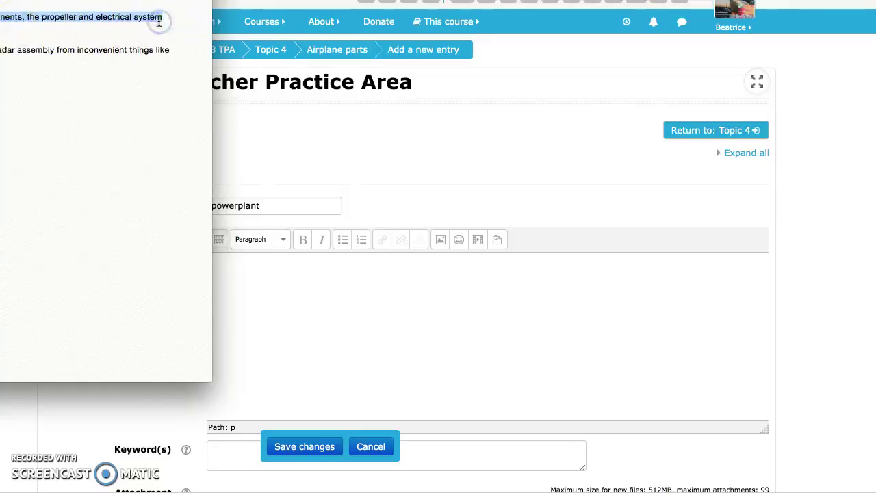
{"action": "left_click", "coordinate": [379, 294]}
{"action": "left_click", "coordinate": [319, 273]}
{"action": "type", "text": "the engine and all engine components, the propeller and electrical system"}
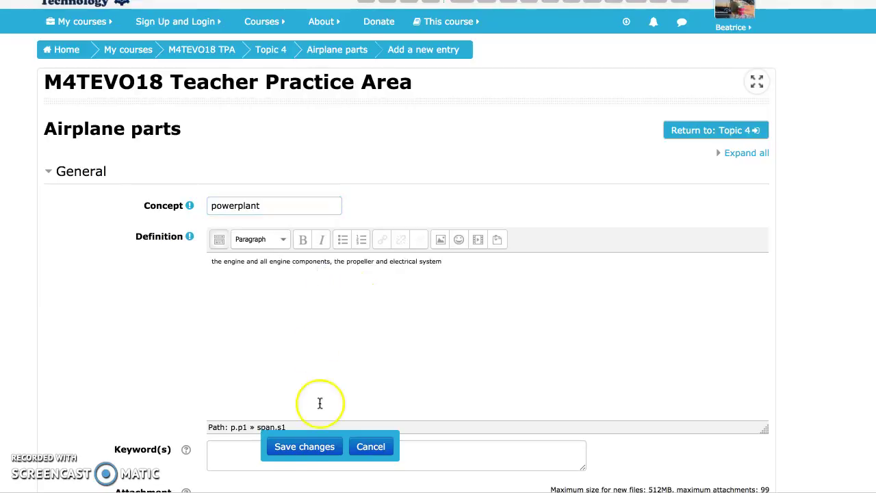
{"action": "left_click", "coordinate": [302, 447]}
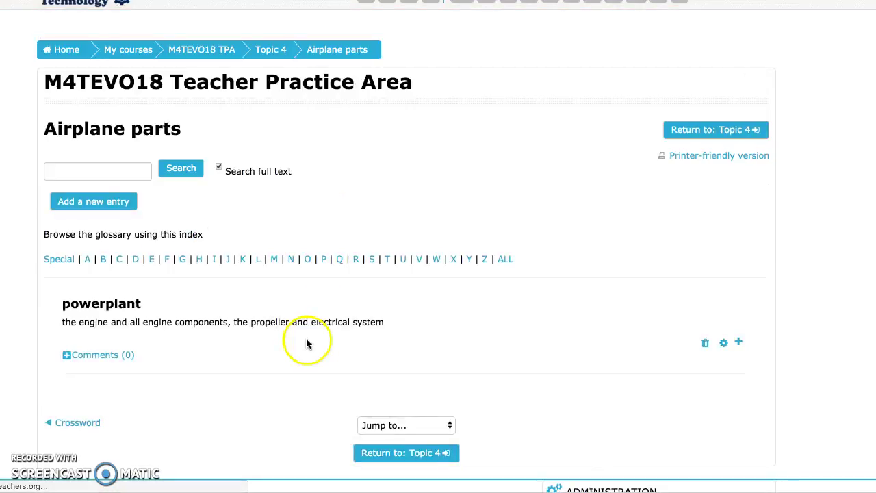
Show all entries of the glossary and look through the alphabetical list
{"action": "left_click", "coordinate": [504, 262]}
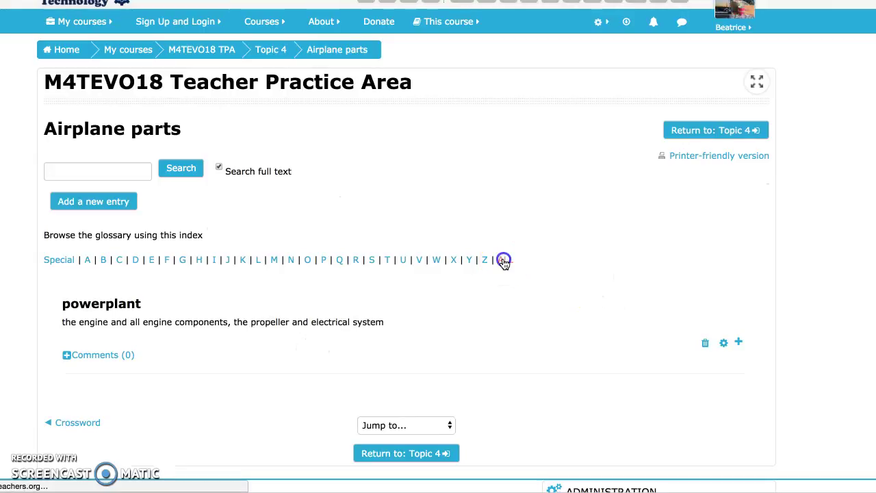
{"action": "scroll", "coordinate": [307, 344], "scroll_direction": "down", "scroll_amount": 20}
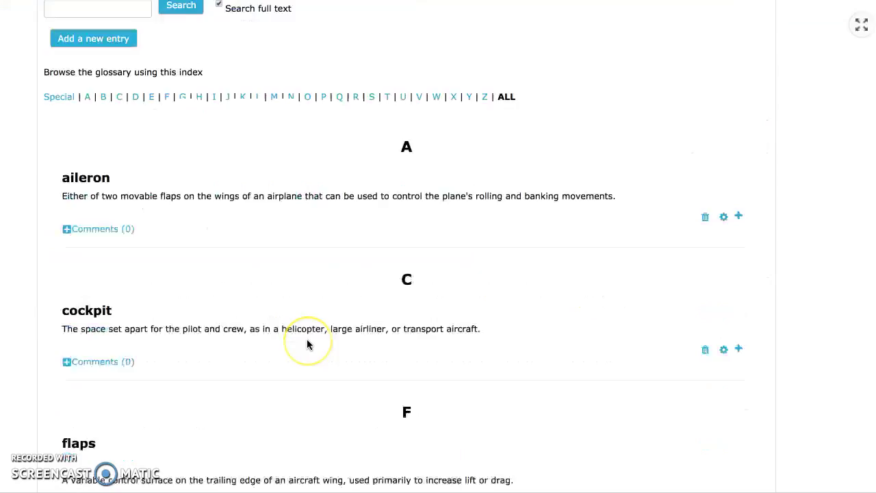
{"action": "scroll", "coordinate": [307, 345], "scroll_direction": "up", "scroll_amount": 20}
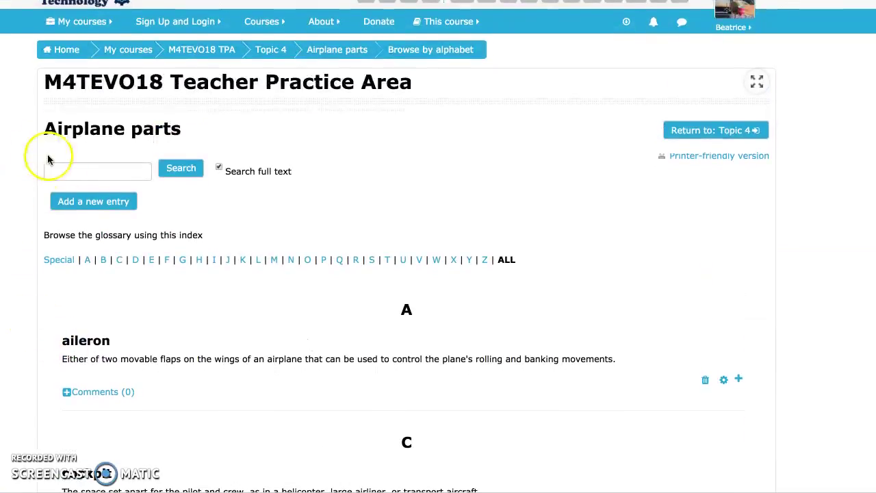
Search the glossary for "fuselage"
{"action": "left_click", "coordinate": [85, 169]}
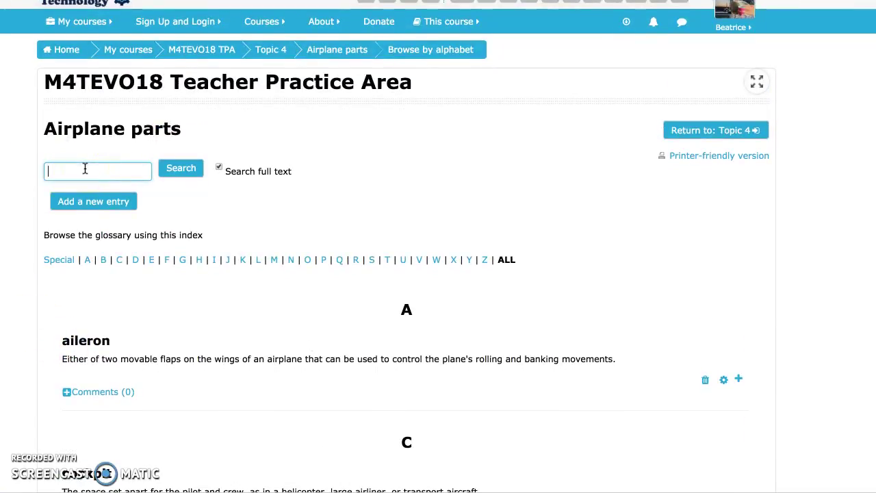
{"action": "type", "text": "fuselag"}
{"action": "left_click", "coordinate": [187, 170]}
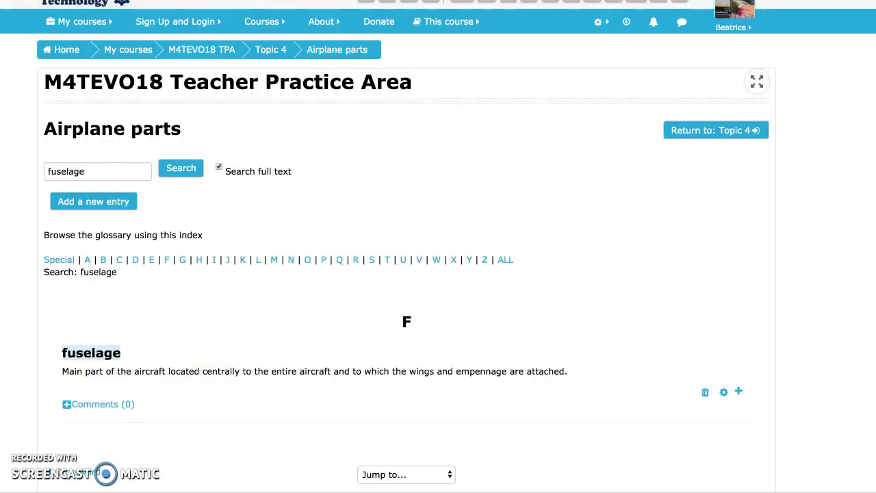
Start a new glossary entry with the concept "radome" and copy its definition from the notes document
{"action": "left_click", "coordinate": [95, 206]}
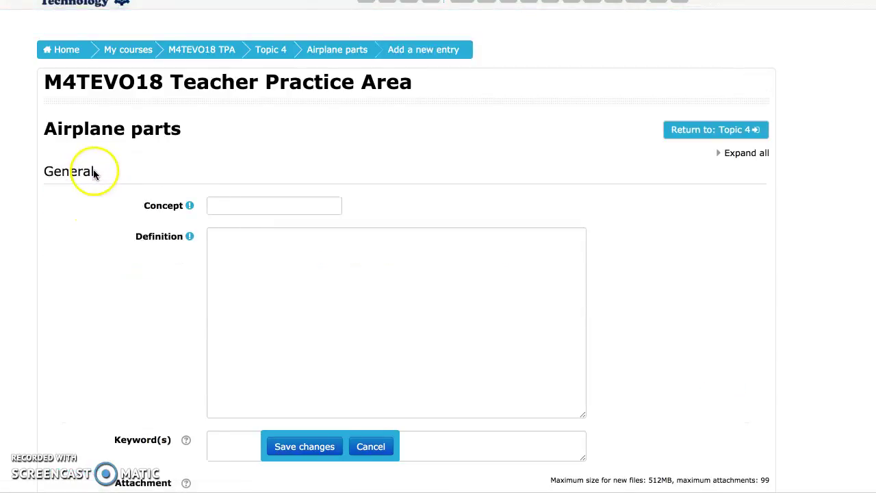
{"action": "left_click", "coordinate": [231, 204]}
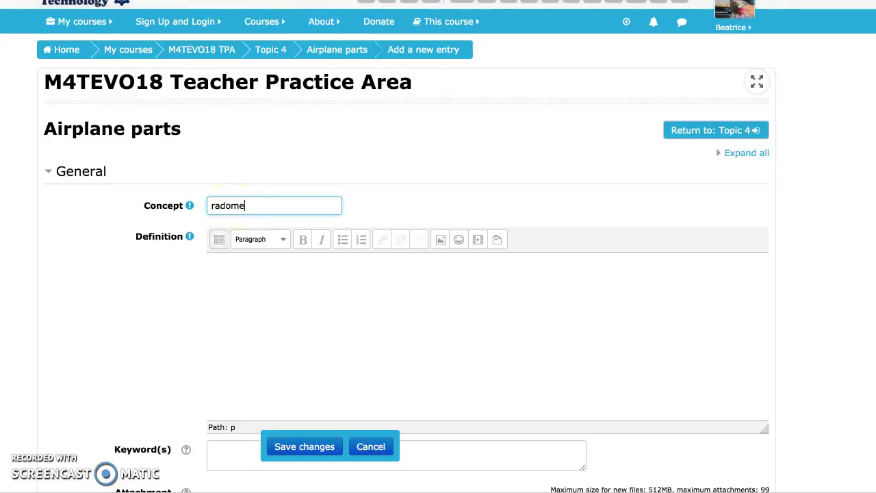
{"action": "key", "text": "super+Tab"}
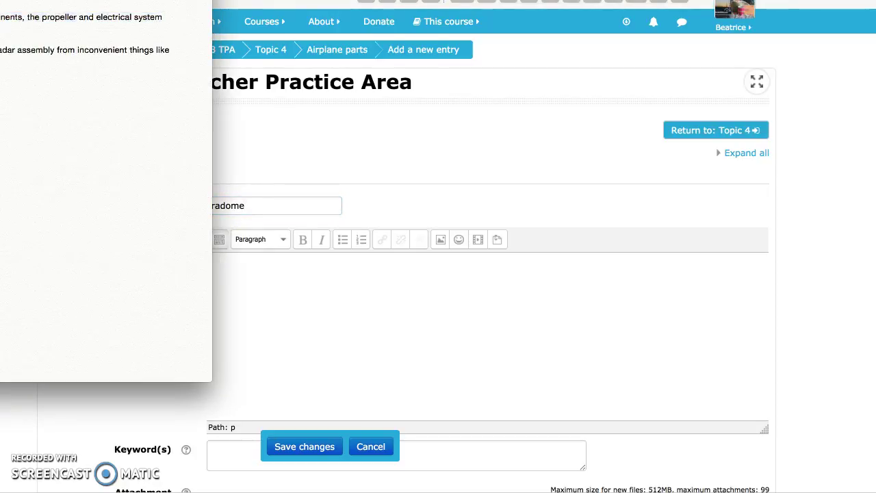
{"action": "triple_click", "coordinate": [89, 49]}
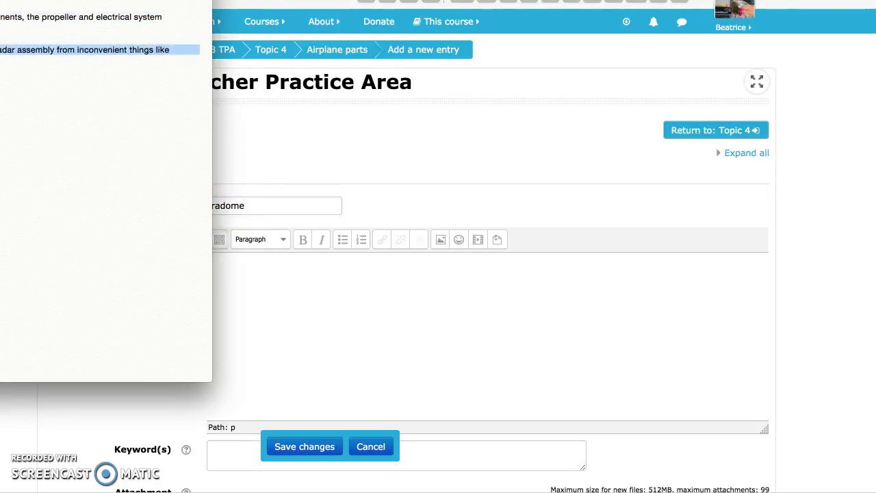
Enter the definition "dome-like shell that protects a radar assembly from inconvenient things like weather or moving fast" and save the radome entry
{"action": "left_click", "coordinate": [334, 275]}
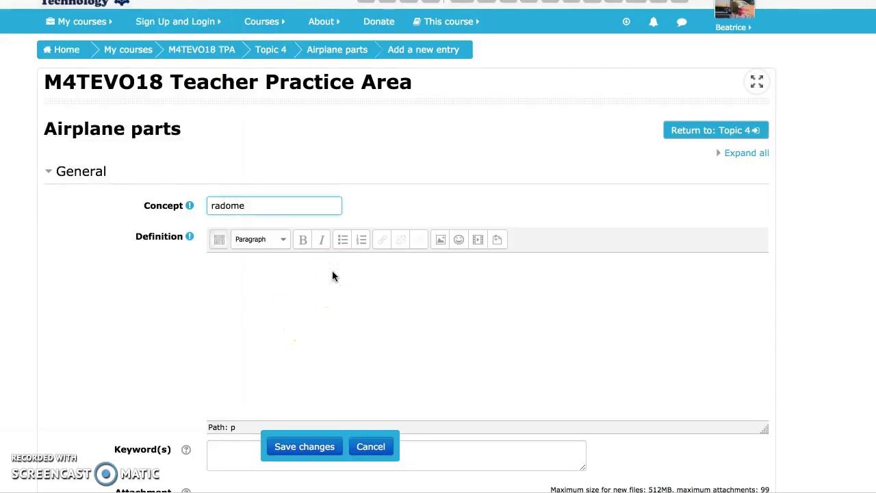
{"action": "key", "text": "ctrl+v"}
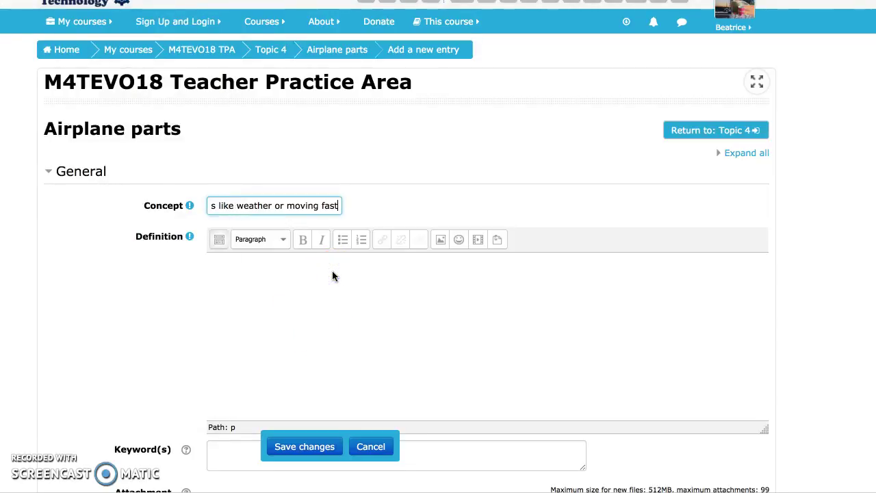
{"action": "key", "text": "ctrl+z"}
{"action": "left_click", "coordinate": [211, 264]}
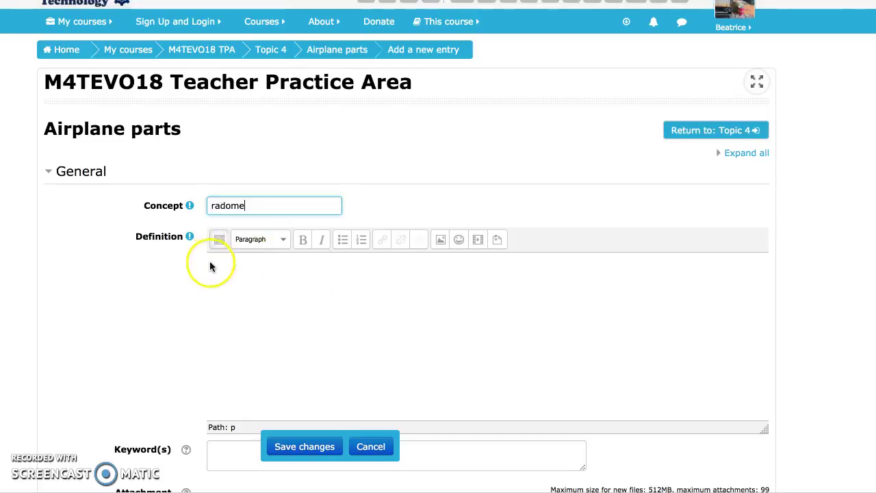
{"action": "type", "text": "dome-like shell that protects a radar assembly from inconvenient things like weather or moving fast"}
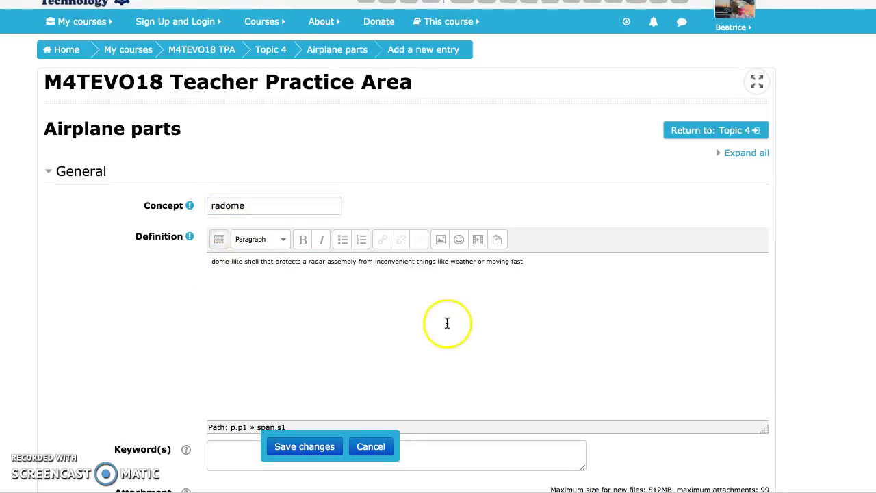
{"action": "left_click", "coordinate": [314, 454]}
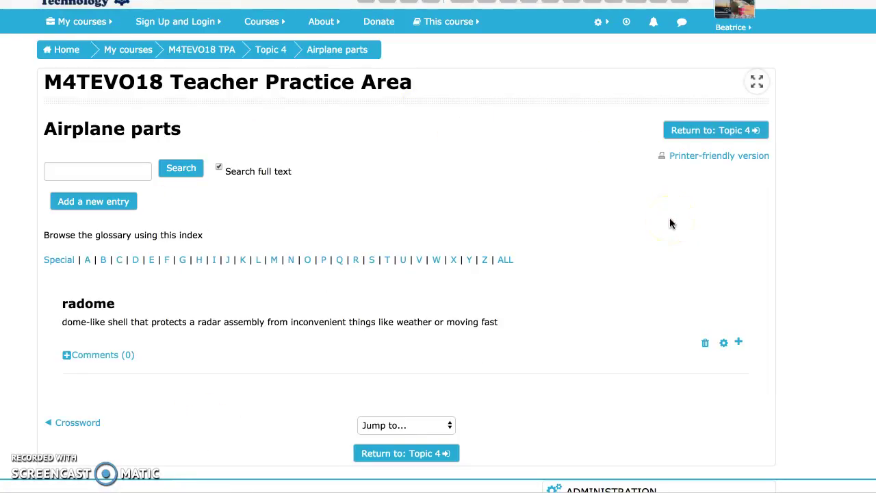
Return to Topic 4 and view the description of the Game - Crossword activity without adding it
{"action": "scroll", "coordinate": [671, 219], "scroll_direction": "down", "scroll_amount": 3}
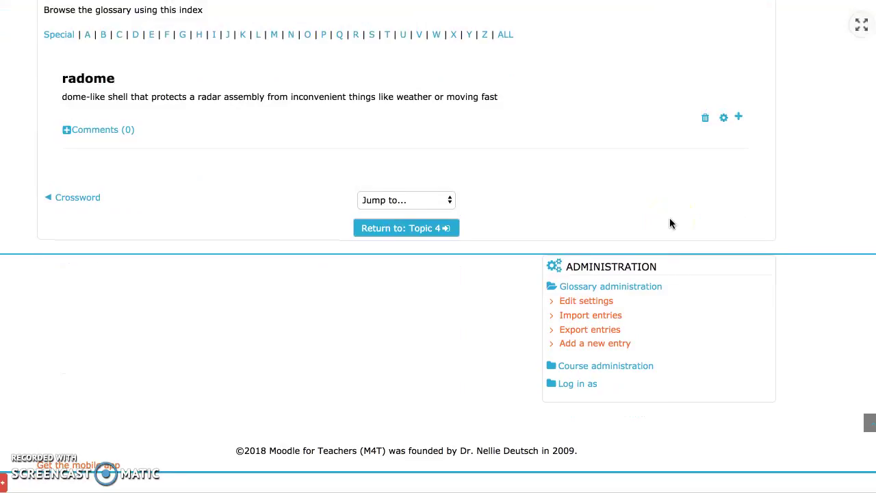
{"action": "left_click", "coordinate": [417, 228]}
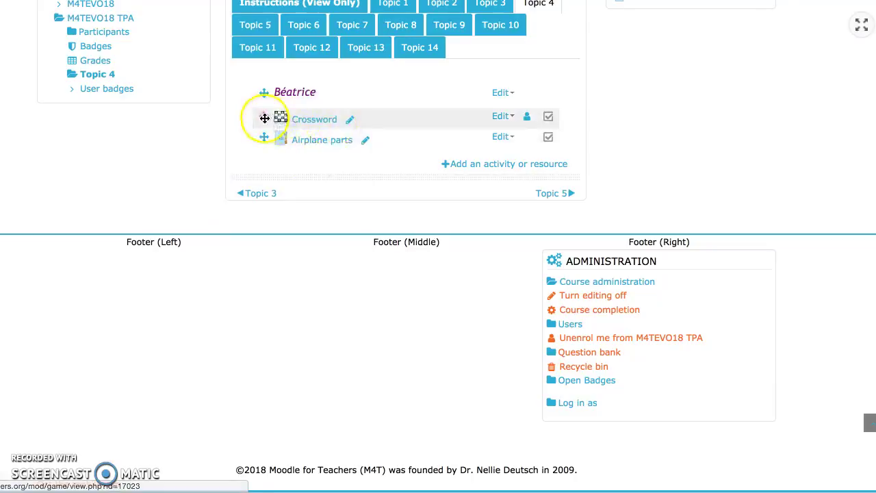
{"action": "left_click", "coordinate": [515, 164]}
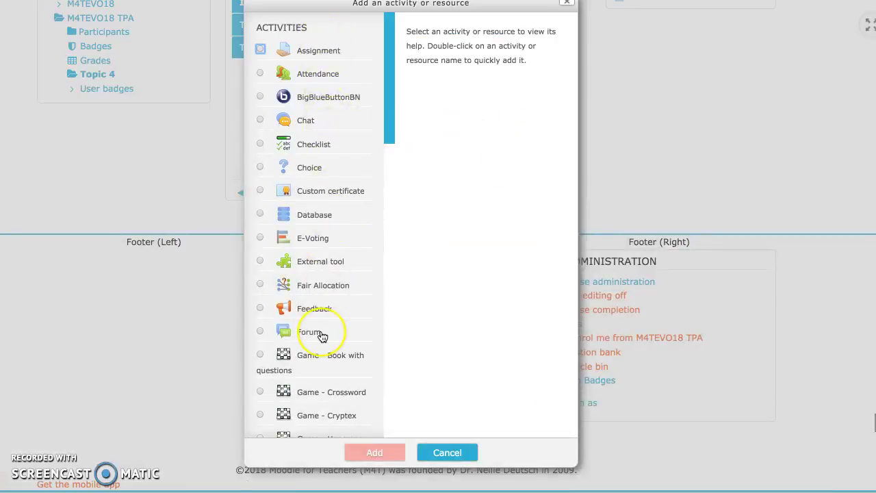
{"action": "scroll", "coordinate": [322, 336], "scroll_direction": "down", "scroll_amount": 5}
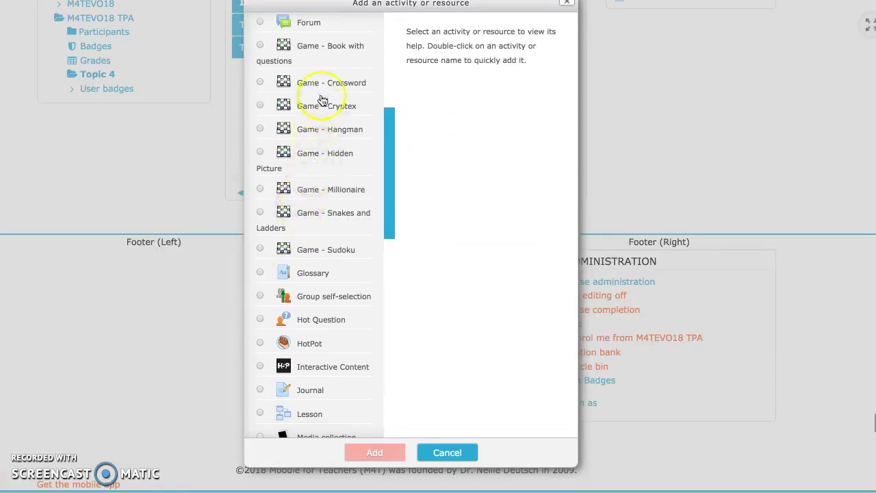
{"action": "left_click", "coordinate": [329, 84]}
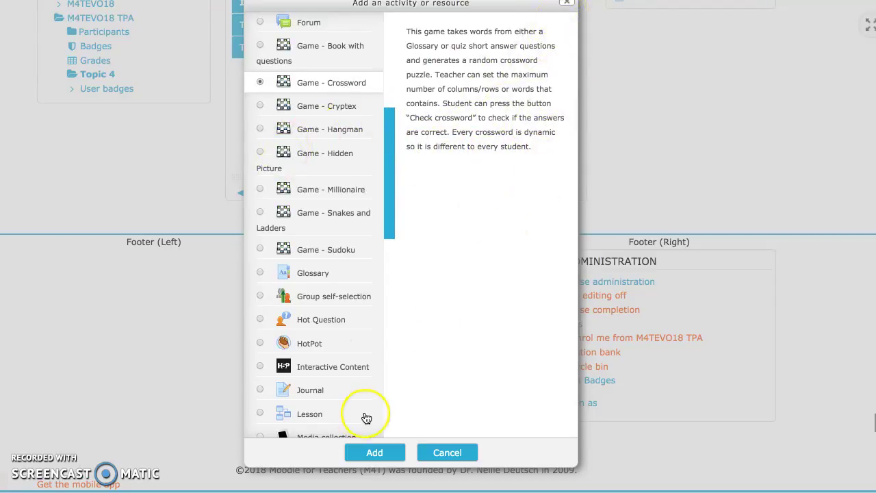
{"action": "left_click", "coordinate": [448, 454]}
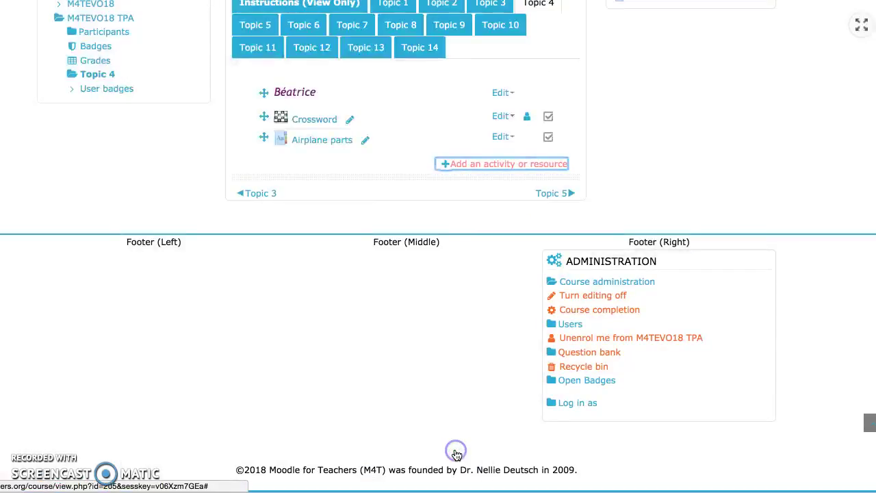
View the existing Crossword game's summary of previous attempts and return to Topic 4
{"action": "left_click", "coordinate": [282, 117]}
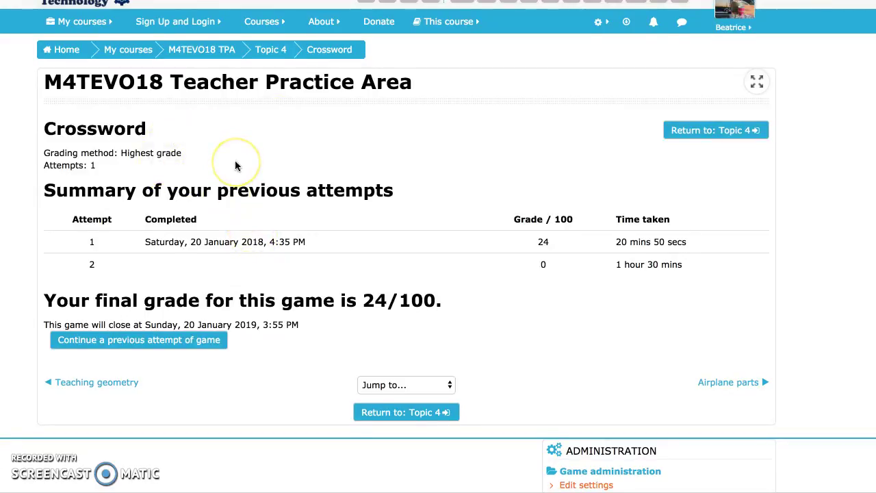
{"action": "scroll", "coordinate": [235, 165], "scroll_direction": "down", "scroll_amount": 1}
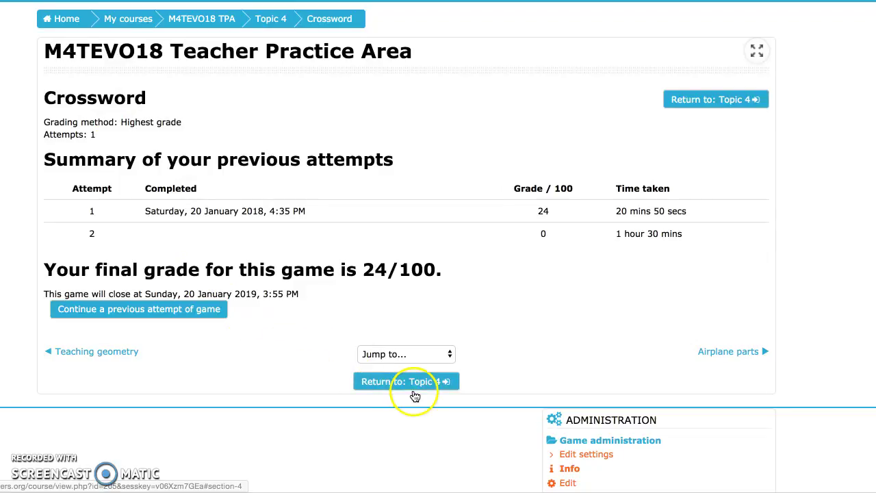
{"action": "left_click", "coordinate": [394, 386]}
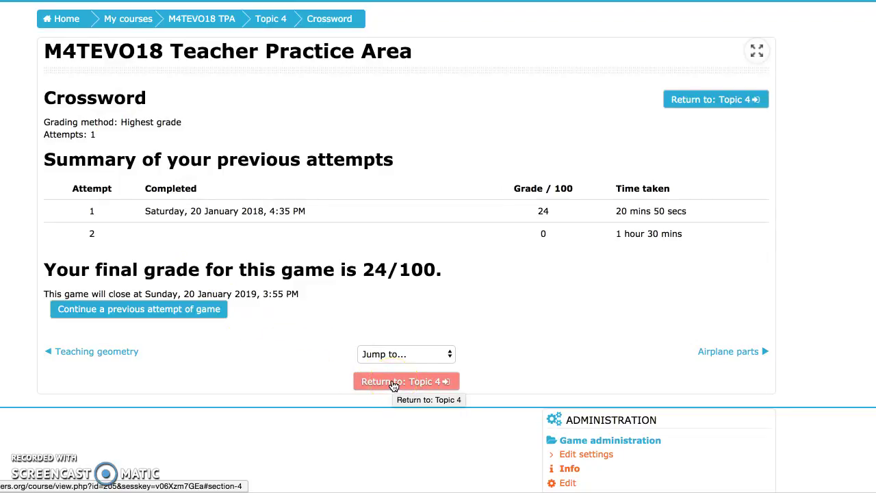
{"action": "left_click", "coordinate": [393, 385]}
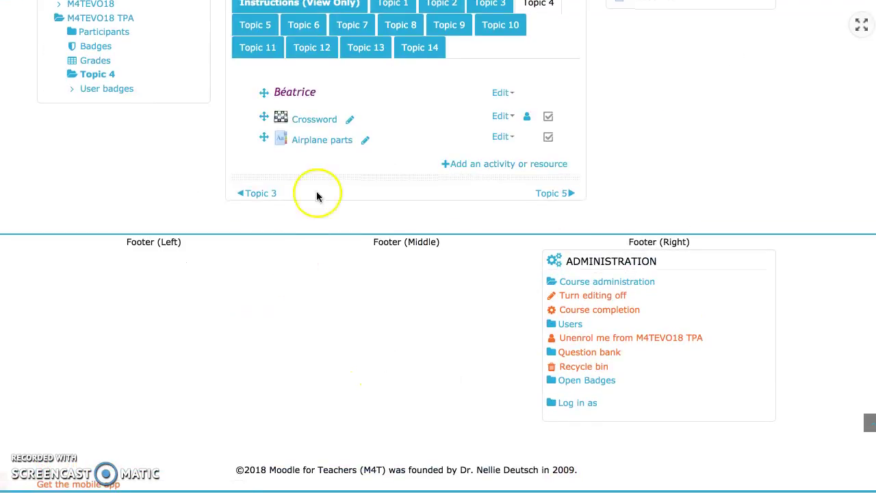
{"action": "left_click", "coordinate": [311, 120]}
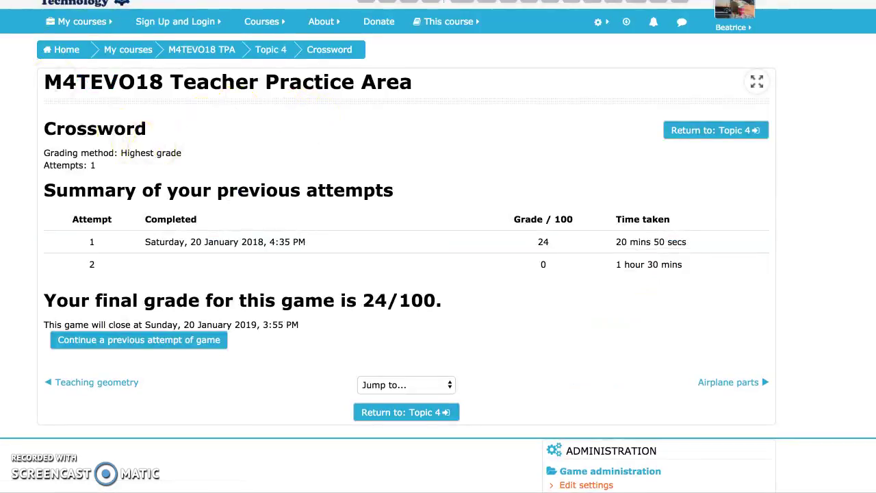
{"action": "key", "text": "alt+Left"}
{"action": "scroll", "coordinate": [411, 248], "scroll_direction": "down", "scroll_amount": 3}
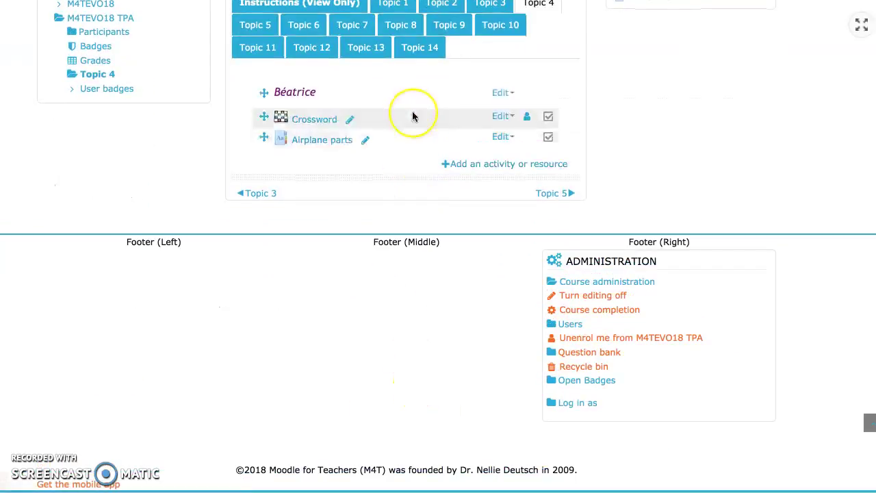
Open the settings of the Crossword game in Topic 4 for editing
{"action": "scroll", "coordinate": [413, 115], "scroll_direction": "up", "scroll_amount": 1}
{"action": "scroll", "coordinate": [413, 116], "scroll_direction": "up", "scroll_amount": 1}
{"action": "left_click", "coordinate": [502, 214]}
{"action": "left_click", "coordinate": [499, 221]}
{"action": "left_click", "coordinate": [471, 222]}
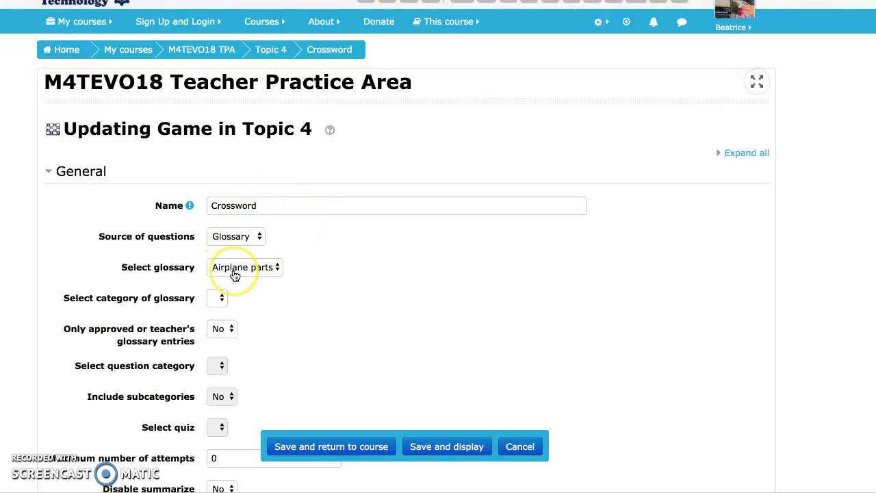
Review the game's general settings and set the maximum number of attempts to 20
{"action": "scroll", "coordinate": [235, 274], "scroll_direction": "down", "scroll_amount": 5}
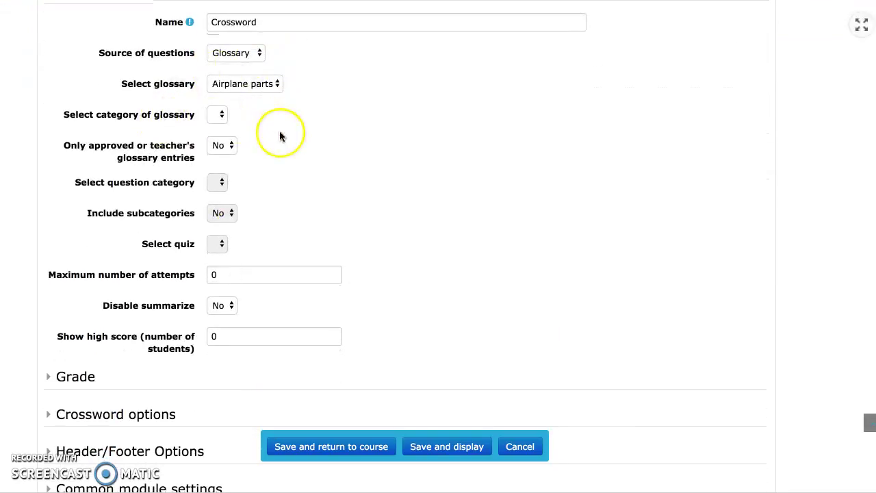
{"action": "scroll", "coordinate": [297, 254], "scroll_direction": "down", "scroll_amount": 3}
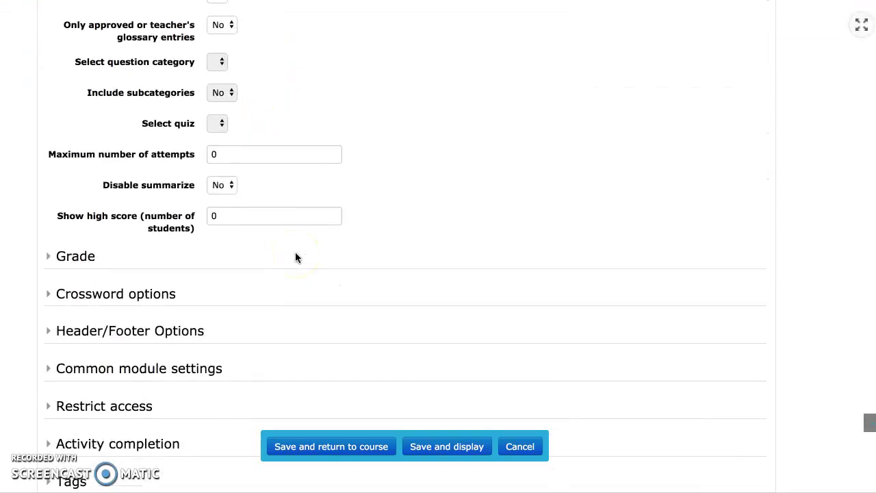
{"action": "scroll", "coordinate": [296, 258], "scroll_direction": "down", "scroll_amount": 2}
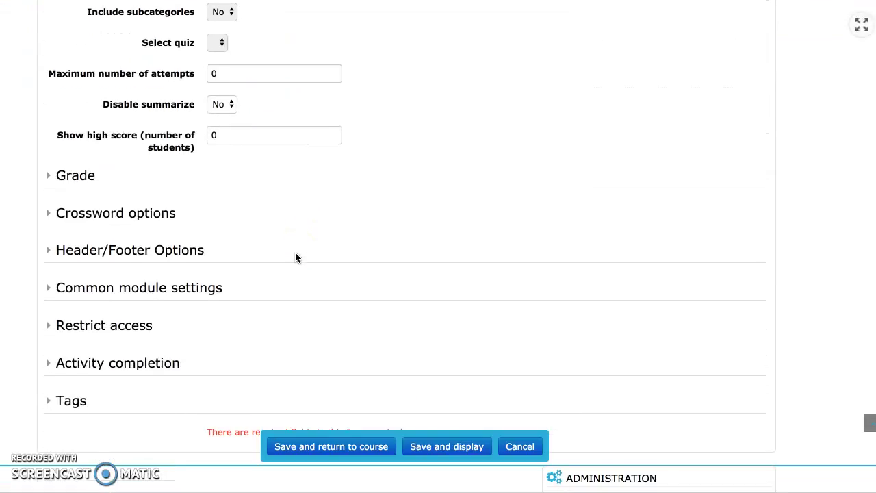
{"action": "left_click", "coordinate": [219, 74]}
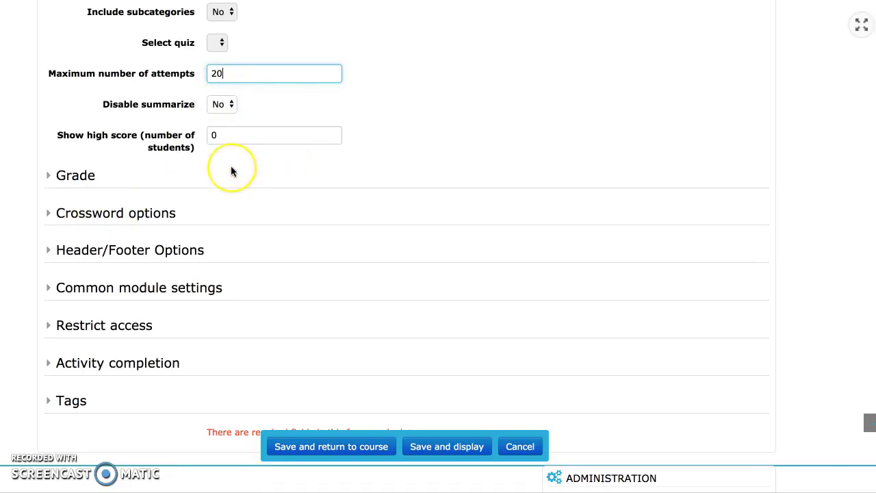
Expand the Grade settings, examine the grading method choices and pick Highest grade
{"action": "scroll", "coordinate": [232, 171], "scroll_direction": "up", "scroll_amount": 3}
{"action": "scroll", "coordinate": [232, 171], "scroll_direction": "down", "scroll_amount": 4}
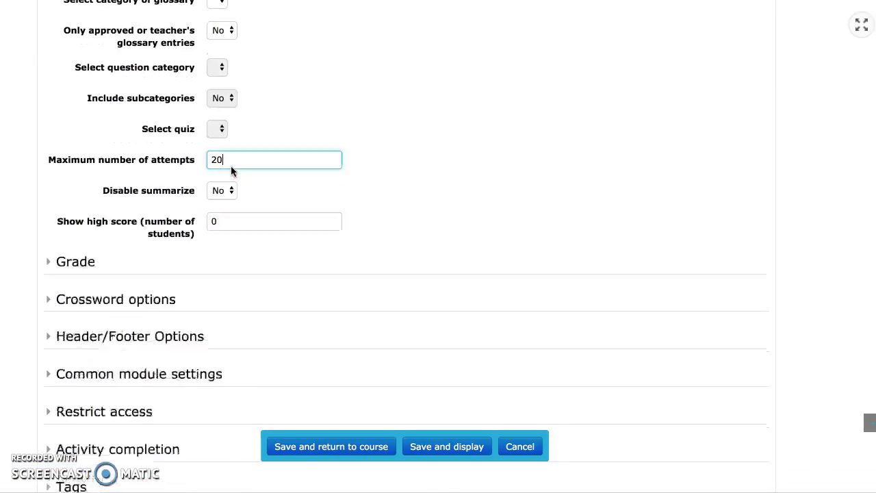
{"action": "left_click", "coordinate": [77, 149]}
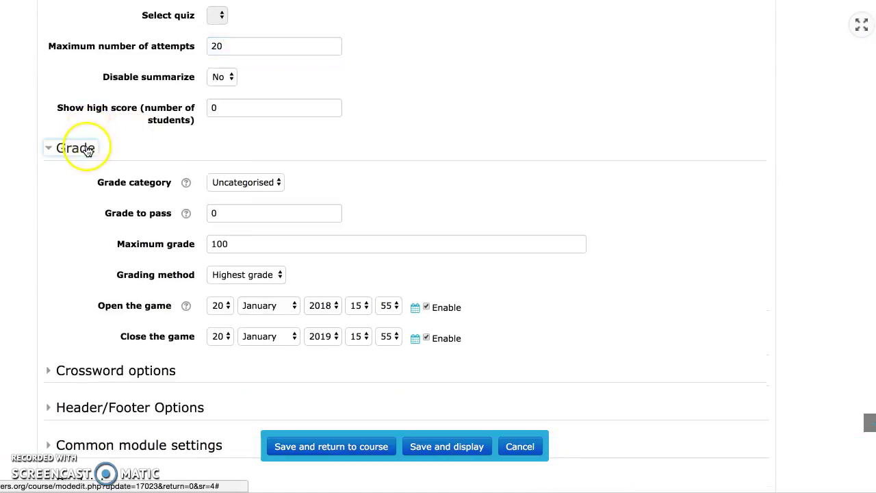
{"action": "left_click", "coordinate": [282, 276]}
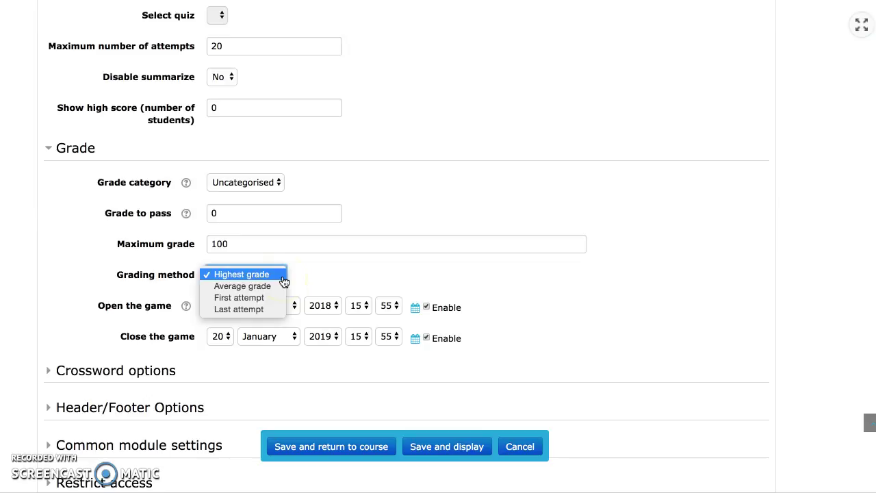
{"action": "left_click", "coordinate": [283, 276]}
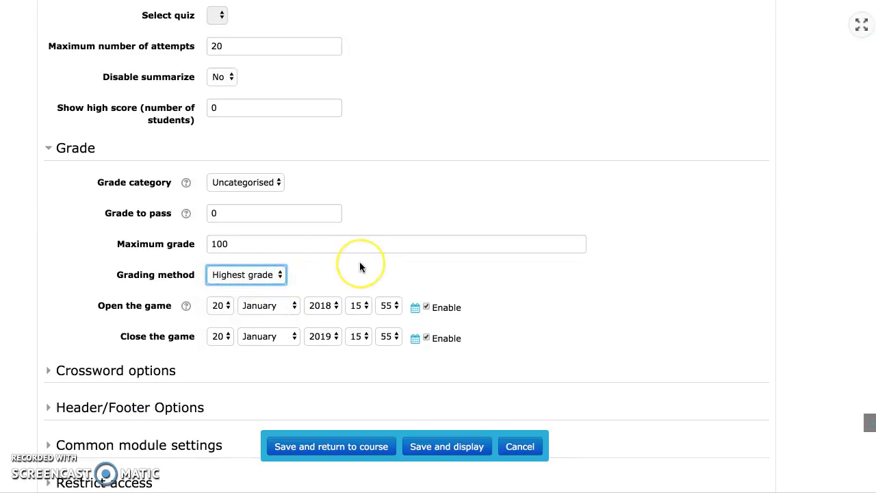
Expand the Crossword options, review the word limits and pick the layout "Phrases on the bottom of cross"
{"action": "scroll", "coordinate": [360, 267], "scroll_direction": "down", "scroll_amount": 2}
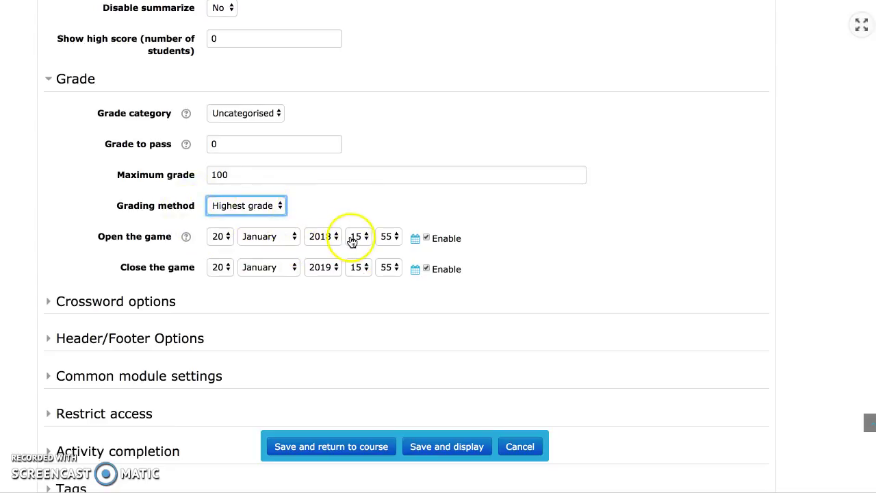
{"action": "left_click", "coordinate": [138, 306]}
{"action": "scroll", "coordinate": [138, 305], "scroll_direction": "down", "scroll_amount": 5}
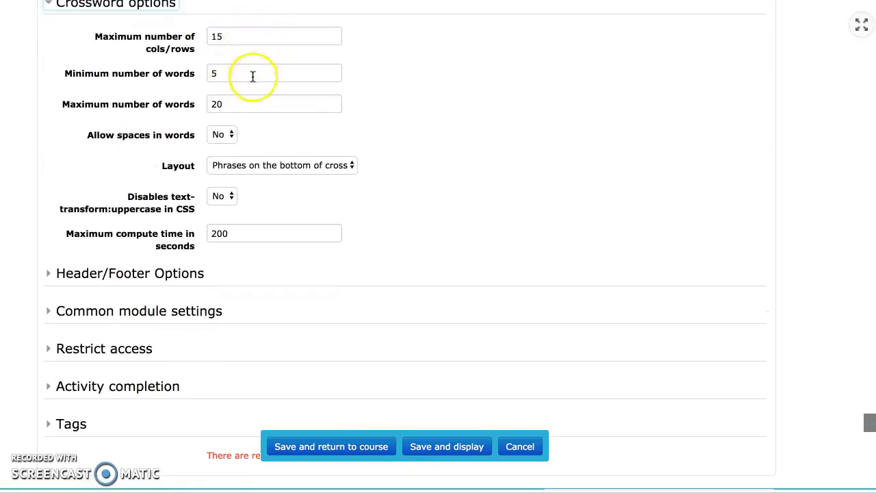
{"action": "left_click", "coordinate": [223, 107]}
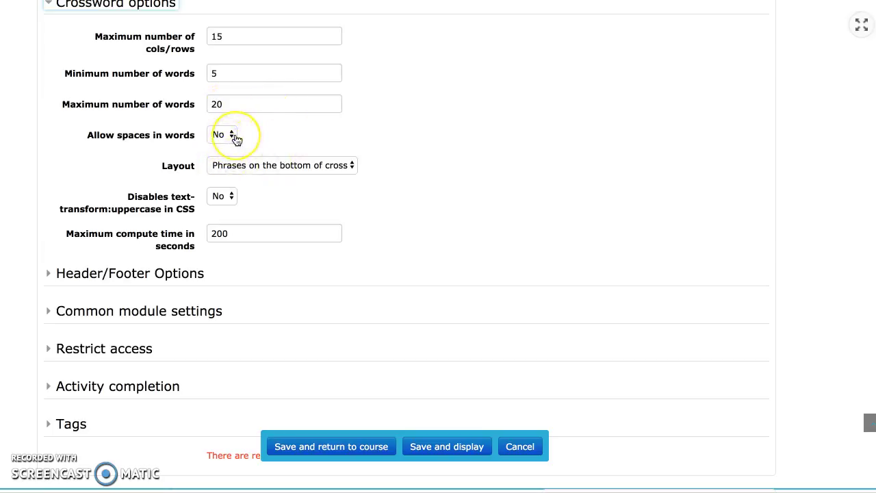
{"action": "left_click", "coordinate": [352, 166]}
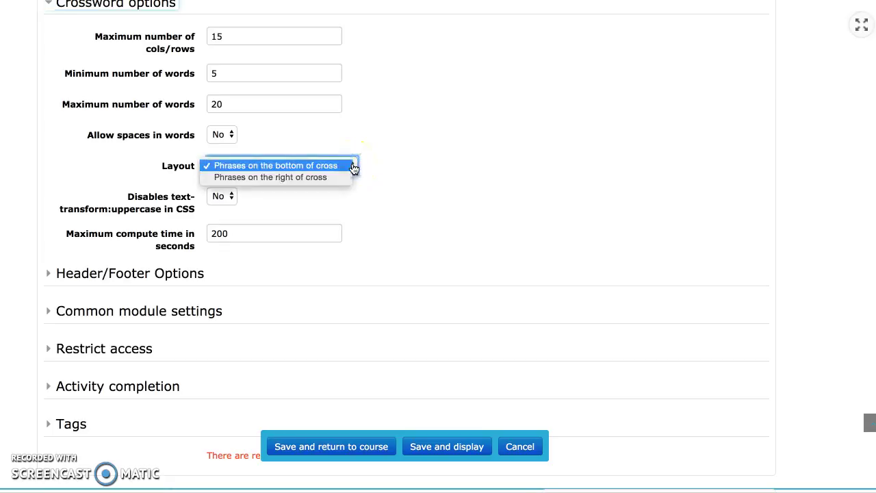
{"action": "left_click", "coordinate": [353, 167]}
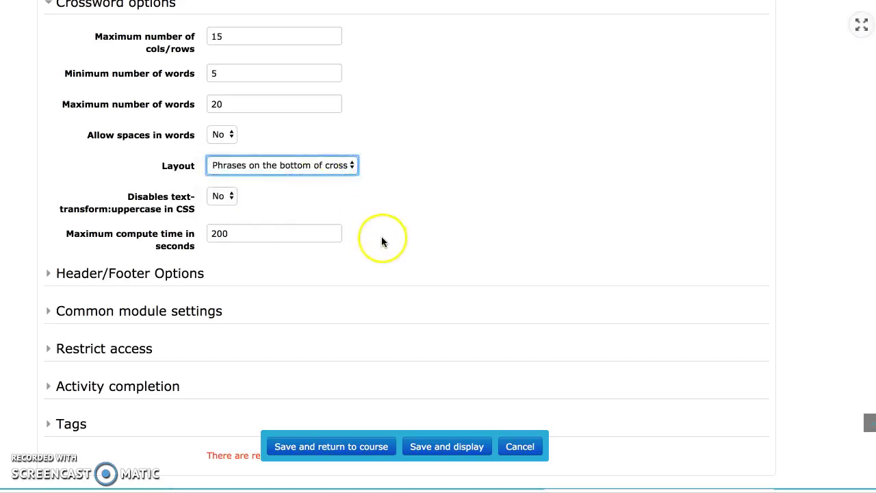
Expand the Header/Footer Options and Common module settings, and pick "Show on course page" as the game's availability
{"action": "left_click", "coordinate": [139, 278]}
{"action": "scroll", "coordinate": [139, 278], "scroll_direction": "down", "scroll_amount": 5}
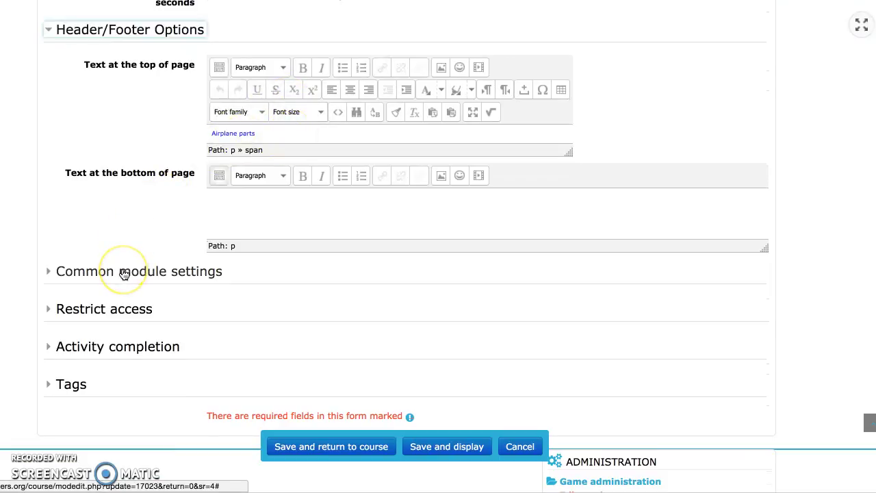
{"action": "left_click", "coordinate": [124, 274]}
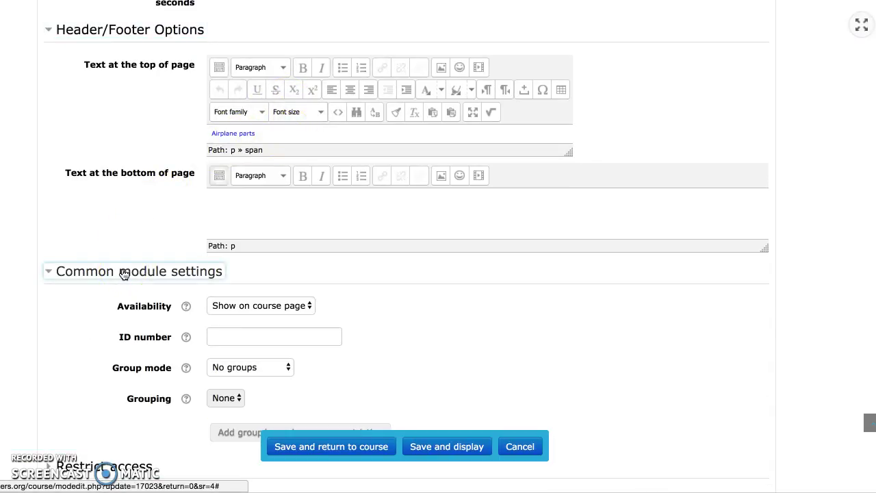
{"action": "scroll", "coordinate": [124, 274], "scroll_direction": "down", "scroll_amount": 3}
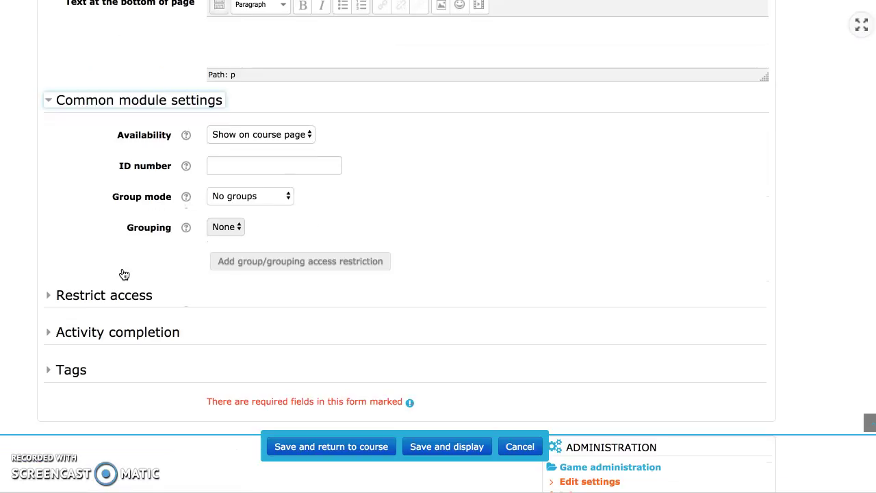
{"action": "left_click", "coordinate": [311, 139]}
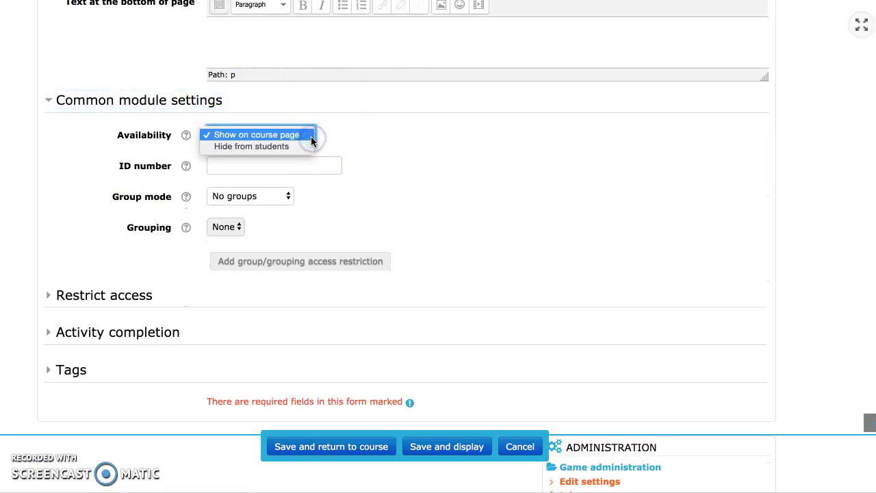
{"action": "left_click", "coordinate": [309, 137]}
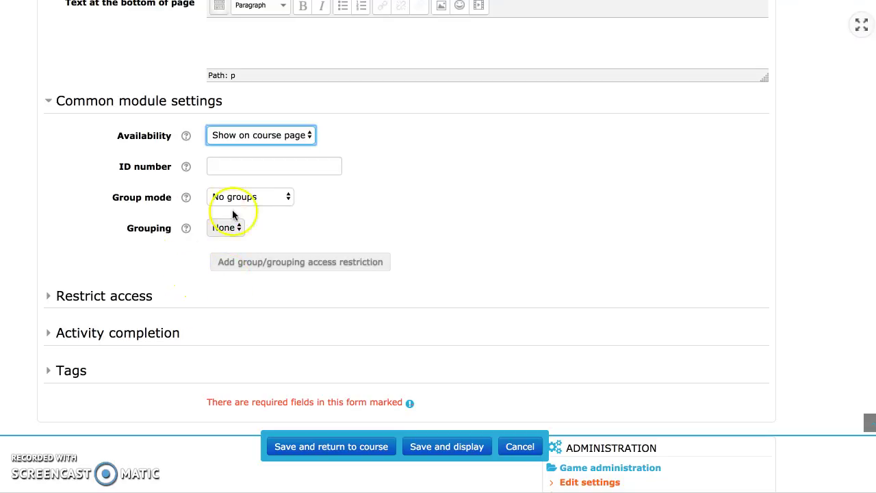
Review the Restrict access and Activity completion sections, and save the Crossword game's settings so that the game is displayed
{"action": "left_click", "coordinate": [115, 295]}
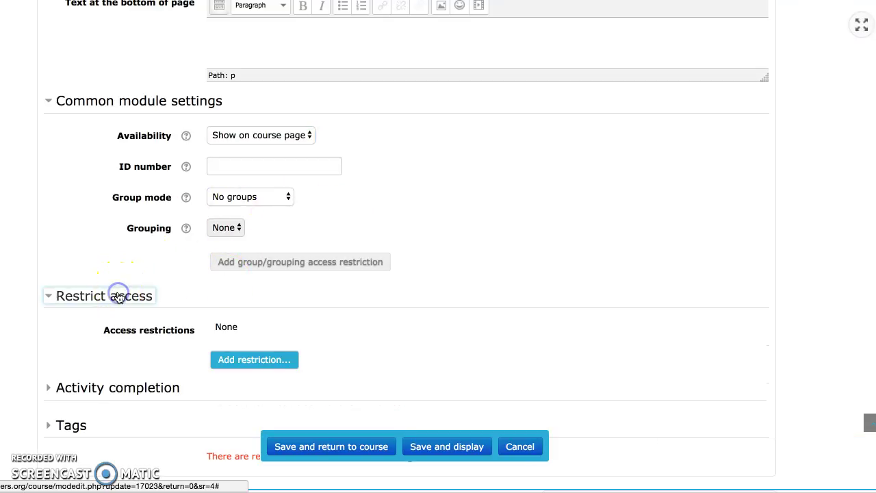
{"action": "left_click", "coordinate": [102, 389]}
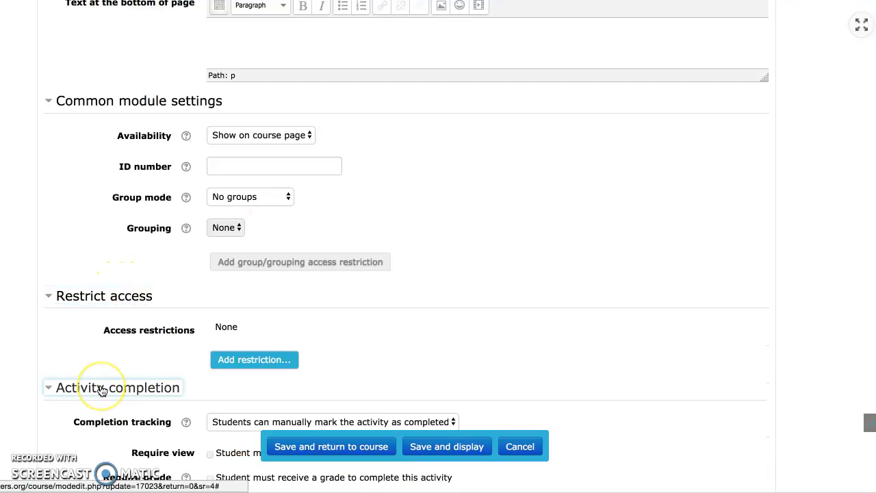
{"action": "scroll", "coordinate": [102, 391], "scroll_direction": "down", "scroll_amount": 4}
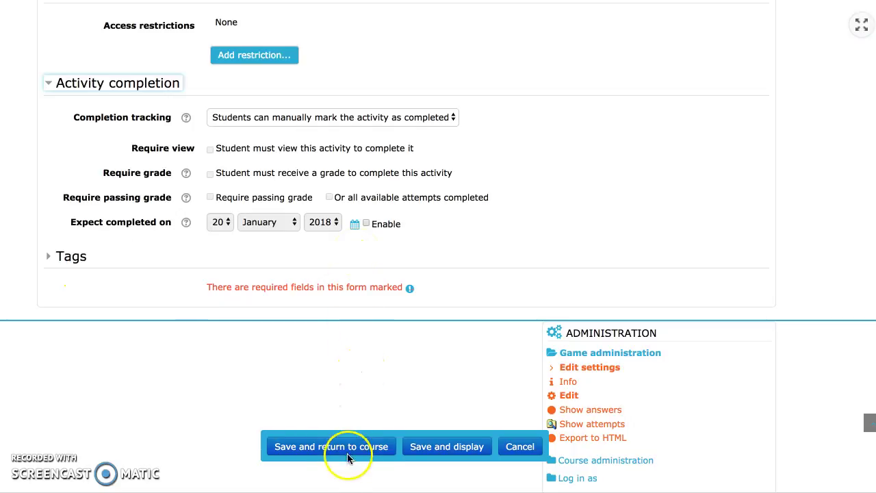
{"action": "left_click", "coordinate": [464, 449]}
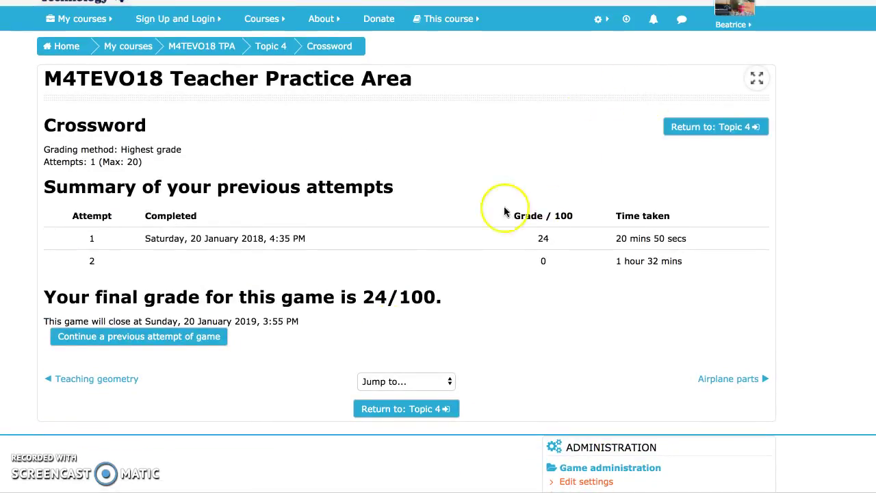
Return to Topic 4 and reopen the Crossword game to continue the previous attempt
{"action": "left_click", "coordinate": [402, 415]}
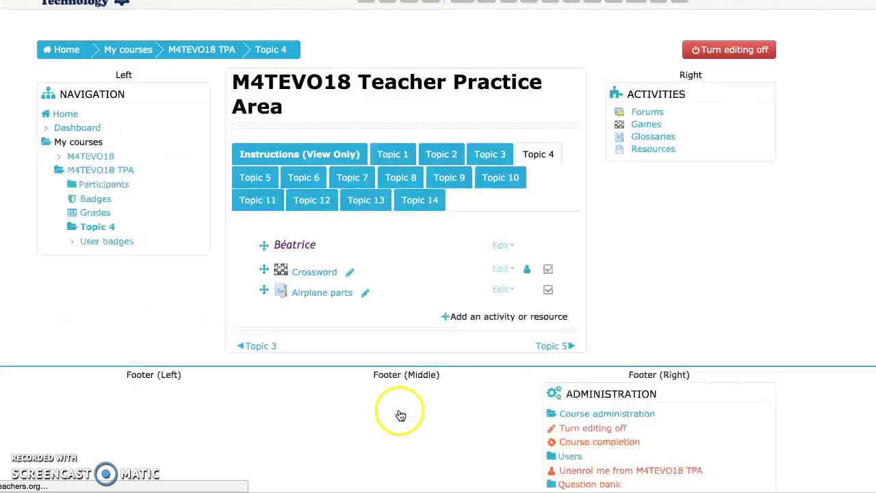
{"action": "scroll", "coordinate": [353, 309], "scroll_direction": "up", "scroll_amount": 3}
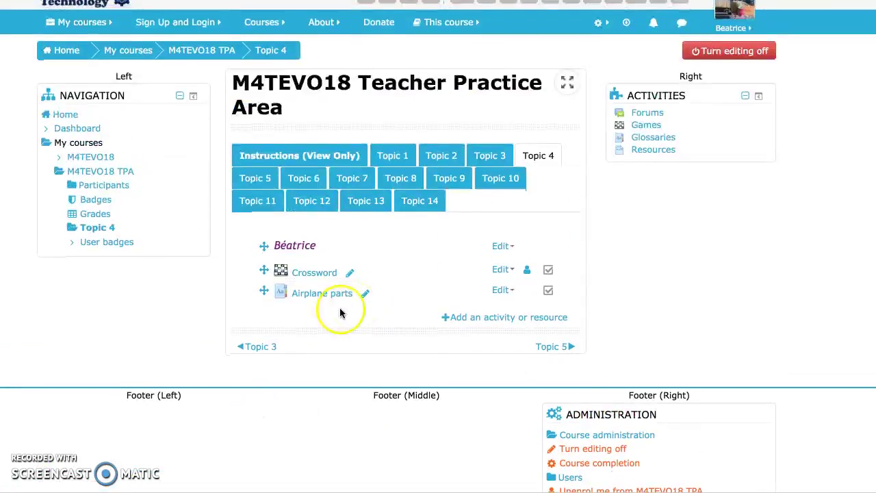
{"action": "left_click", "coordinate": [316, 273]}
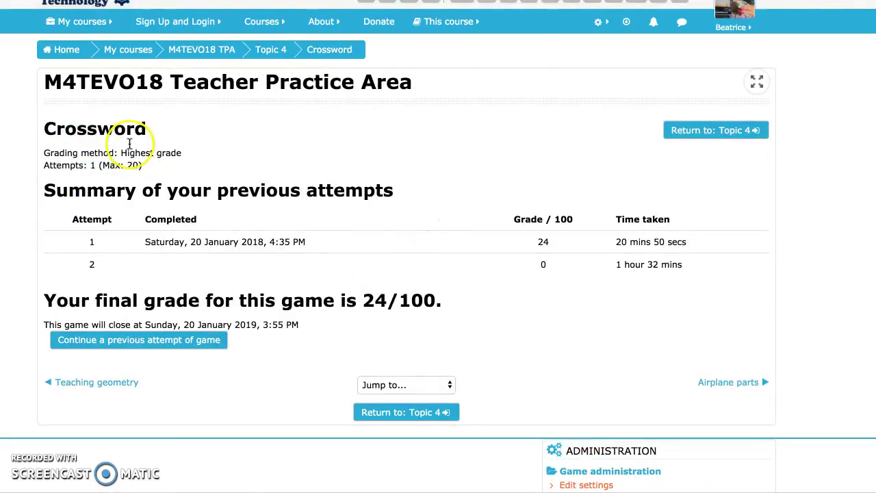
{"action": "left_click", "coordinate": [164, 348]}
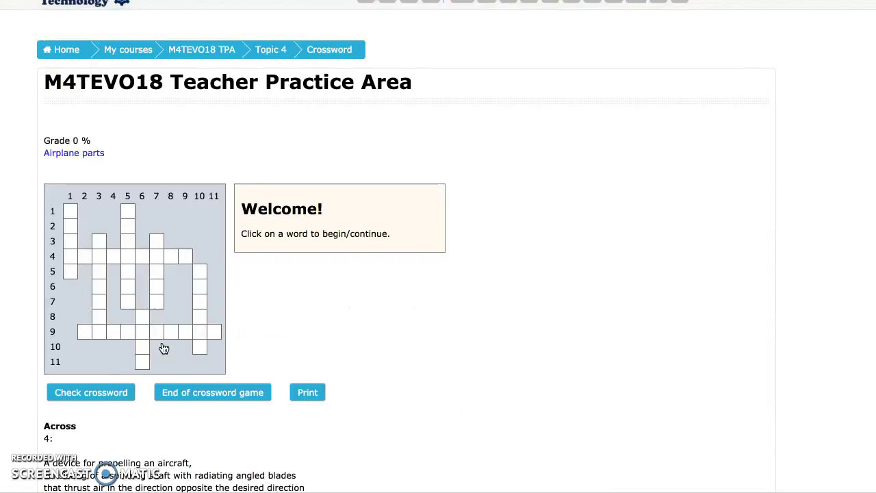
End the current crossword attempt and look through the Across and Down clues below the grid
{"action": "left_click", "coordinate": [213, 396]}
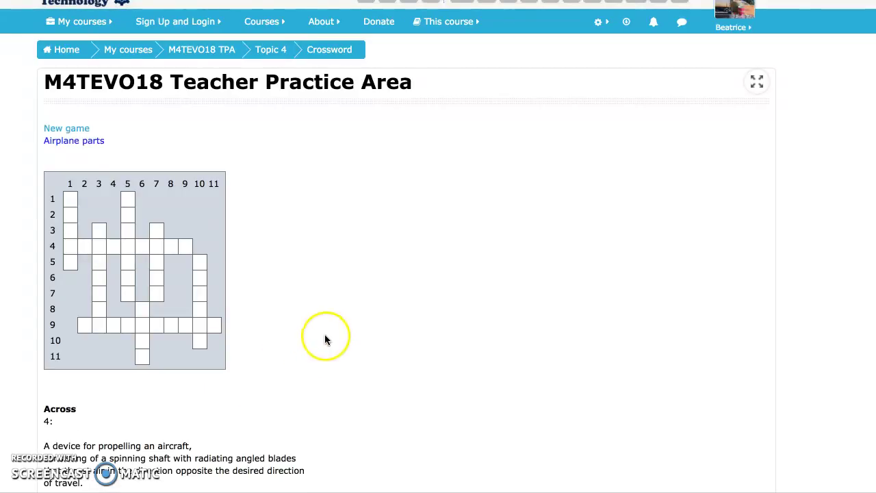
{"action": "scroll", "coordinate": [309, 326], "scroll_direction": "down", "scroll_amount": 5}
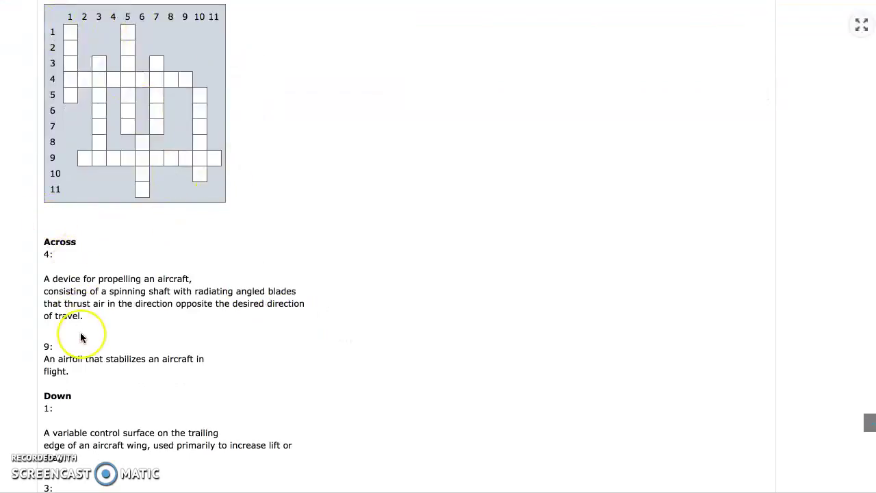
{"action": "scroll", "coordinate": [80, 335], "scroll_direction": "down", "scroll_amount": 4}
{"action": "scroll", "coordinate": [80, 332], "scroll_direction": "down", "scroll_amount": 10}
{"action": "scroll", "coordinate": [80, 332], "scroll_direction": "up", "scroll_amount": 11}
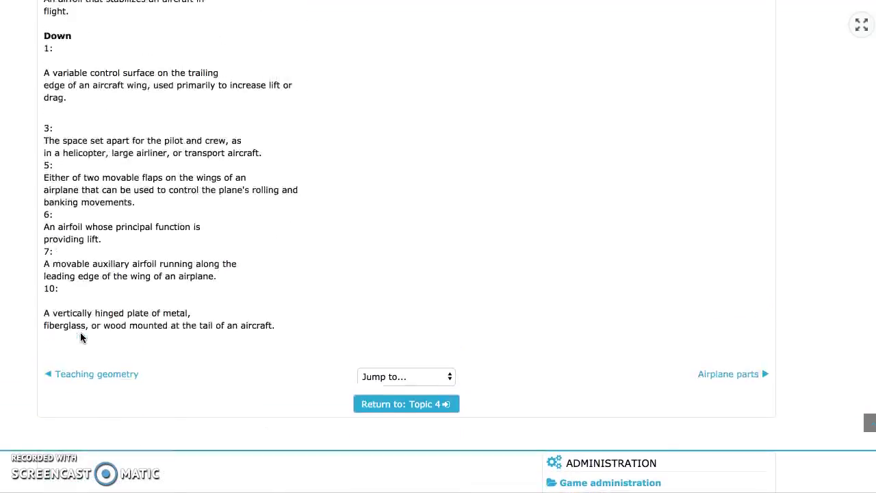